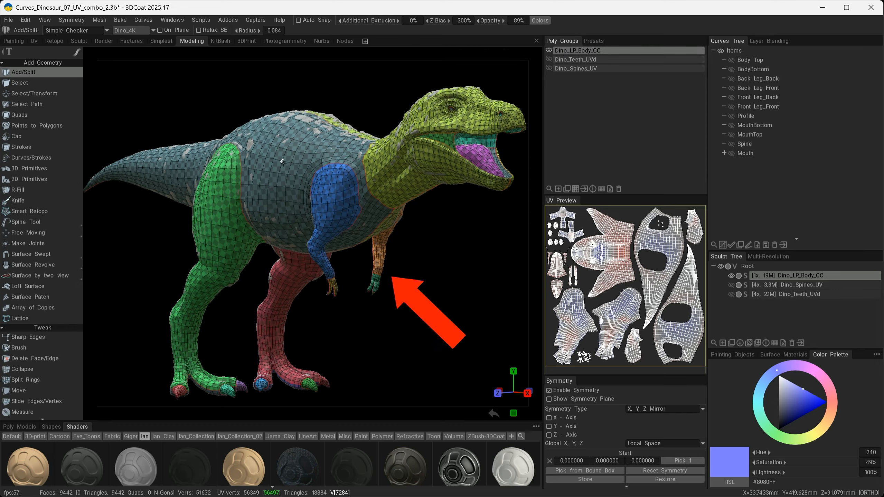
# Hide the body poly group, show the Dino_Teeth_UVd poly group, and switch the current UV set to Dino_Teeth
pyautogui.click(549, 51)
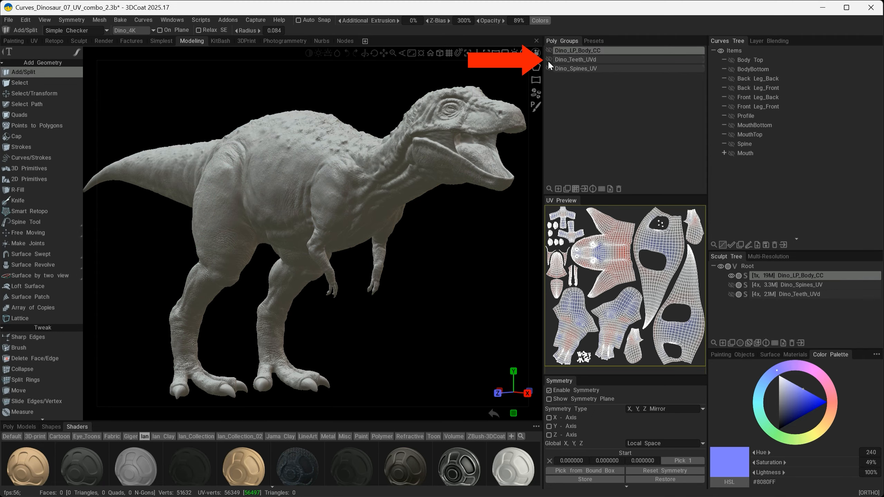
pyautogui.click(549, 59)
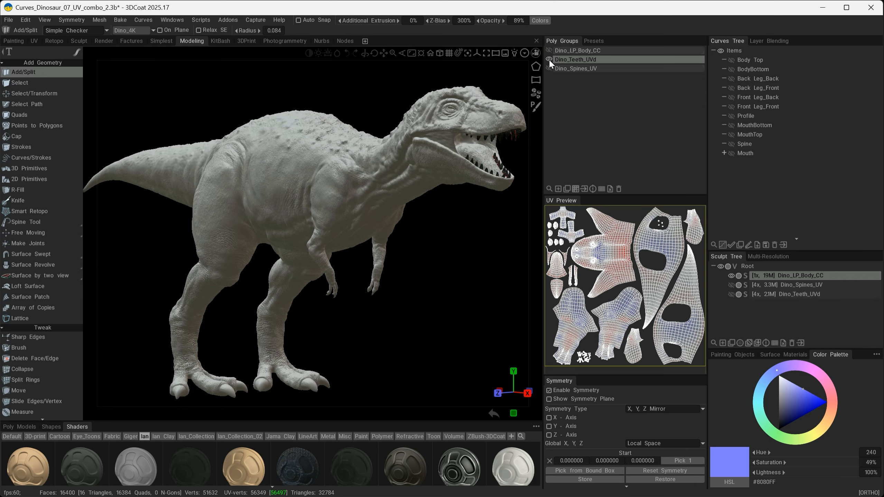
pyautogui.click(124, 32)
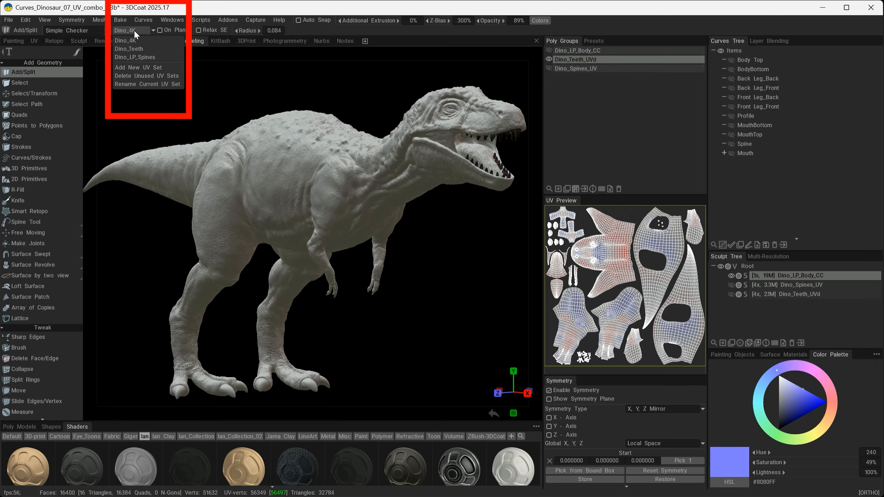
pyautogui.click(130, 49)
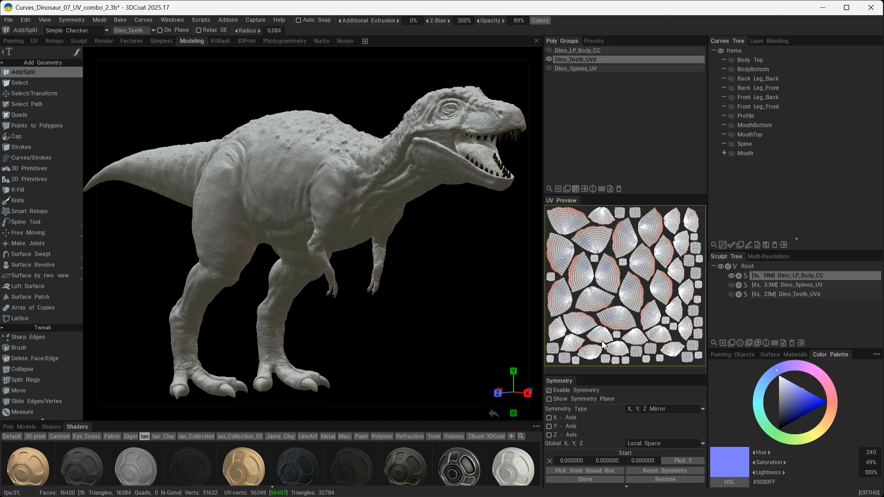
# Examine the retopologized teeth in the dinosaur's open mouth up close from several angles, comparing them with their UV islands
pyautogui.keyDown('alt'); pyautogui.moveTo(467, 152); pyautogui.dragTo(494, 171, button='right'); pyautogui.keyUp('alt')
pyautogui.keyDown('alt'); pyautogui.moveTo(493, 171); pyautogui.dragTo(375, 224, button='middle'); pyautogui.keyUp('alt')
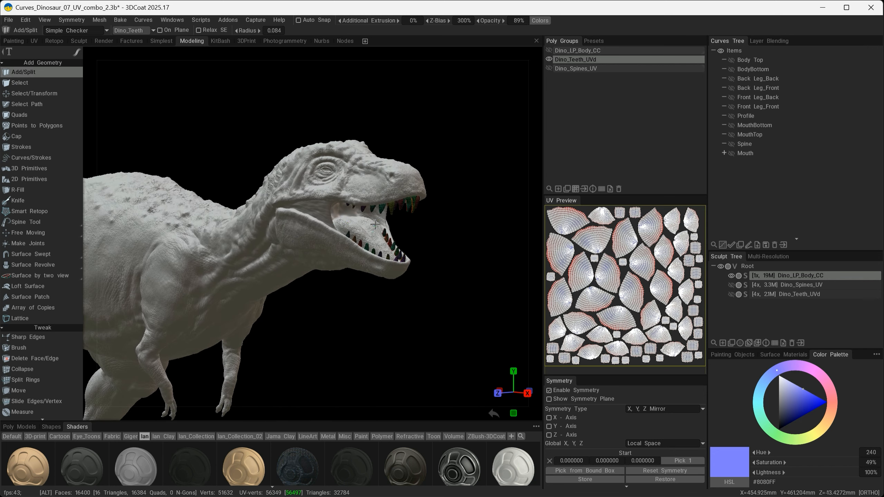
pyautogui.keyDown('alt'); pyautogui.moveTo(375, 224); pyautogui.dragTo(484, 276, button='right'); pyautogui.keyUp('alt')
pyautogui.keyDown('alt'); pyautogui.moveTo(478, 262); pyautogui.dragTo(376, 303, button='middle'); pyautogui.keyUp('alt')
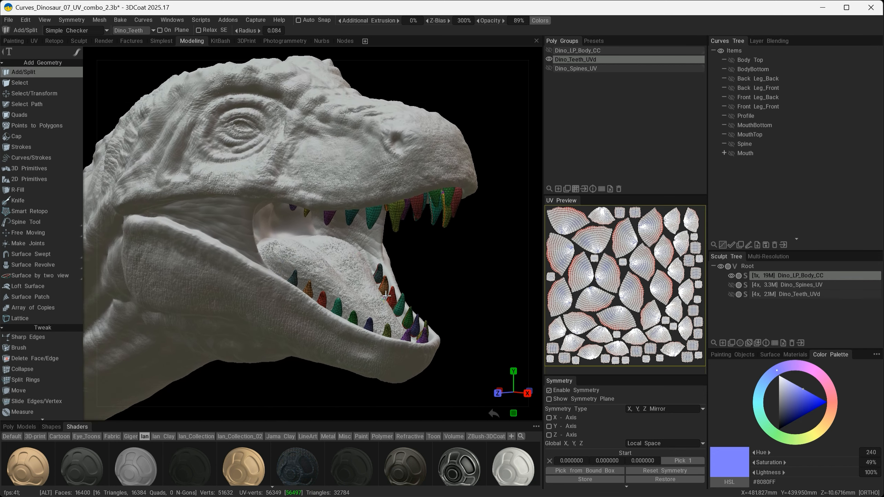
pyautogui.keyDown('alt'); pyautogui.moveTo(394, 293); pyautogui.dragTo(435, 272, button='right'); pyautogui.keyUp('alt')
pyautogui.keyDown('alt'); pyautogui.moveTo(435, 272); pyautogui.dragTo(389, 225, button='middle'); pyautogui.keyUp('alt')
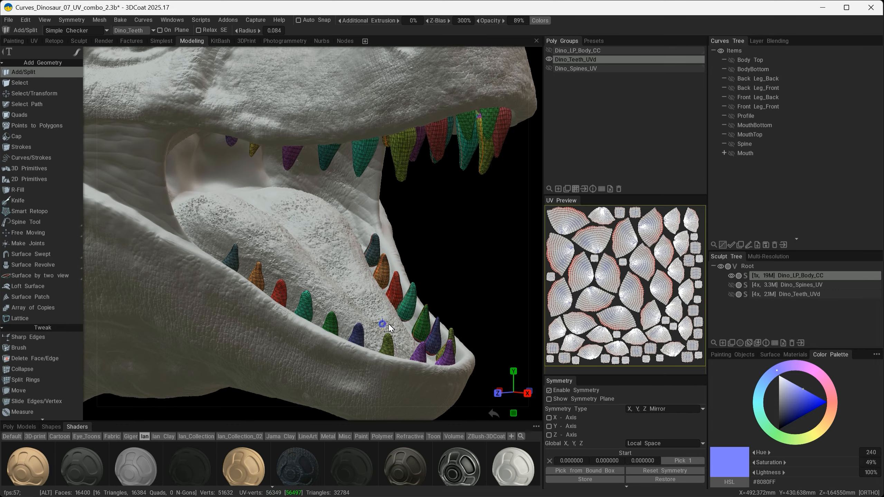
pyautogui.keyDown('alt'); pyautogui.moveTo(388, 324); pyautogui.dragTo(405, 313, button='right'); pyautogui.keyUp('alt')
pyautogui.keyDown('alt'); pyautogui.moveTo(405, 314); pyautogui.dragTo(407, 271); pyautogui.keyUp('alt')
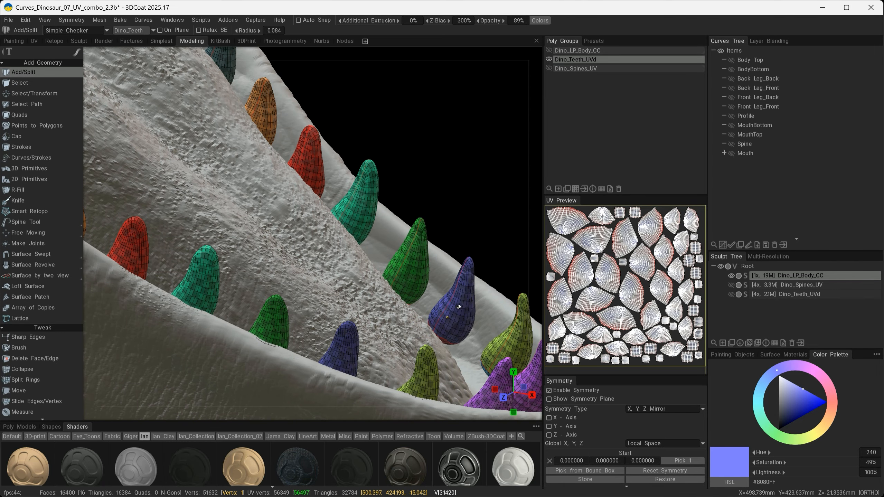
pyautogui.keyDown('alt'); pyautogui.moveTo(477, 324); pyautogui.dragTo(464, 282); pyautogui.keyUp('alt')
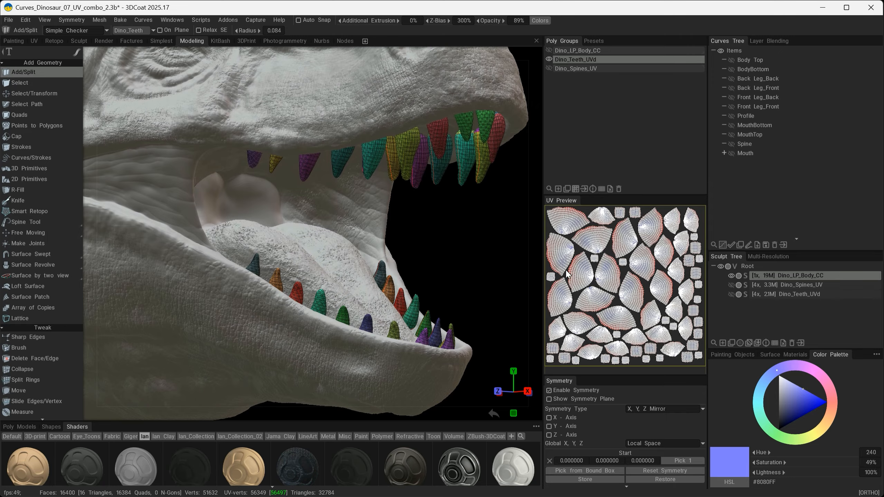
pyautogui.keyDown('alt'); pyautogui.moveTo(420, 275); pyautogui.dragTo(383, 240); pyautogui.keyUp('alt')
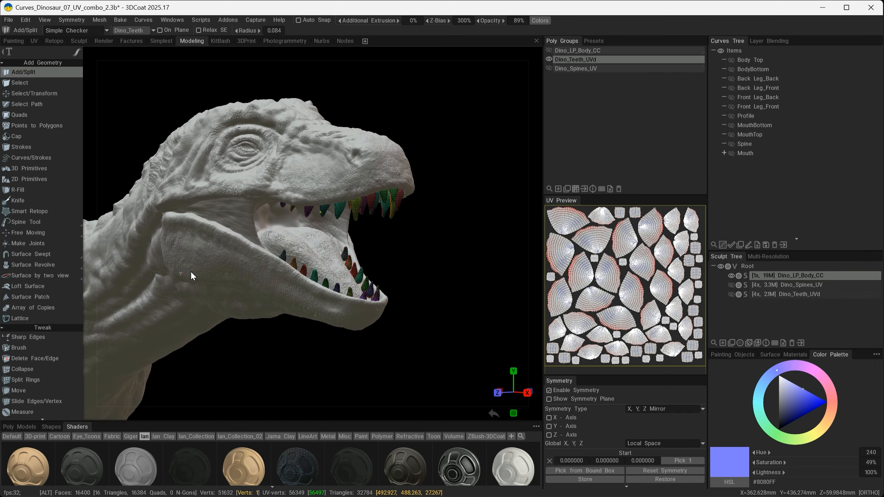
# Show the Dino_Spines_UV poly group in place of the teeth and switch the current UV set to Dino_LP_Spines
pyautogui.keyDown('alt'); pyautogui.moveTo(420, 230); pyautogui.dragTo(427, 275, button='right'); pyautogui.keyUp('alt')
pyautogui.keyDown('alt'); pyautogui.moveTo(427, 275); pyautogui.dragTo(561, 331, button='middle'); pyautogui.keyUp('alt')
pyautogui.keyDown('alt'); pyautogui.moveTo(343, 264); pyautogui.dragTo(336, 260, button='right'); pyautogui.keyUp('alt')
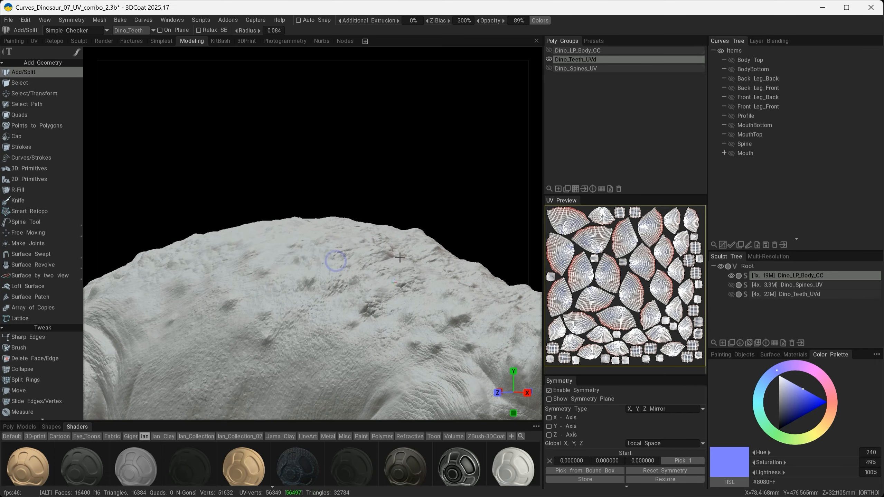
pyautogui.click(548, 59)
pyautogui.click(549, 68)
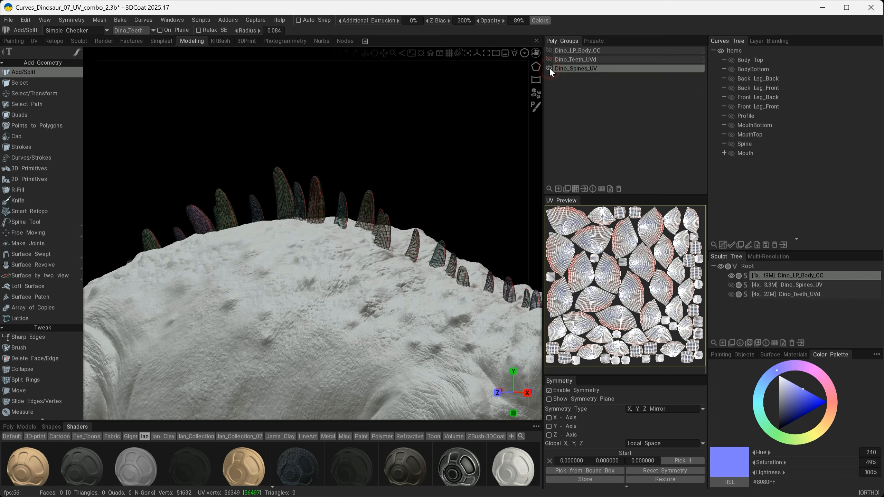
pyautogui.click(131, 31)
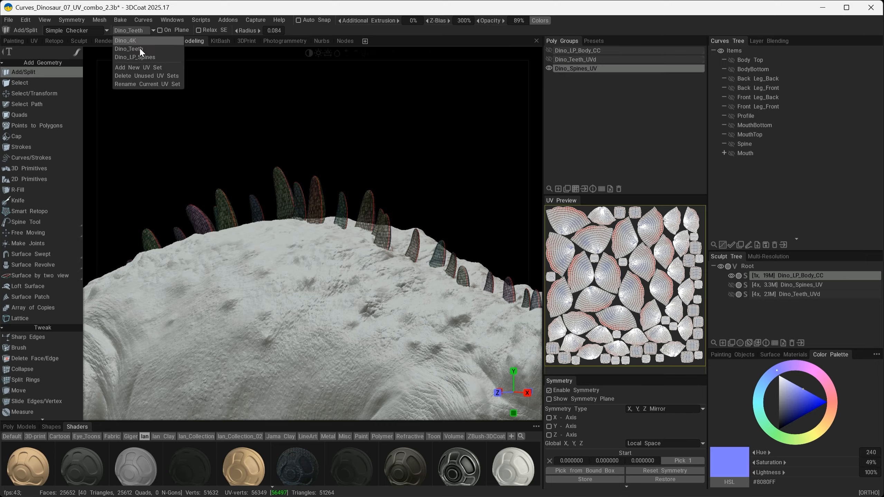
pyautogui.click(132, 57)
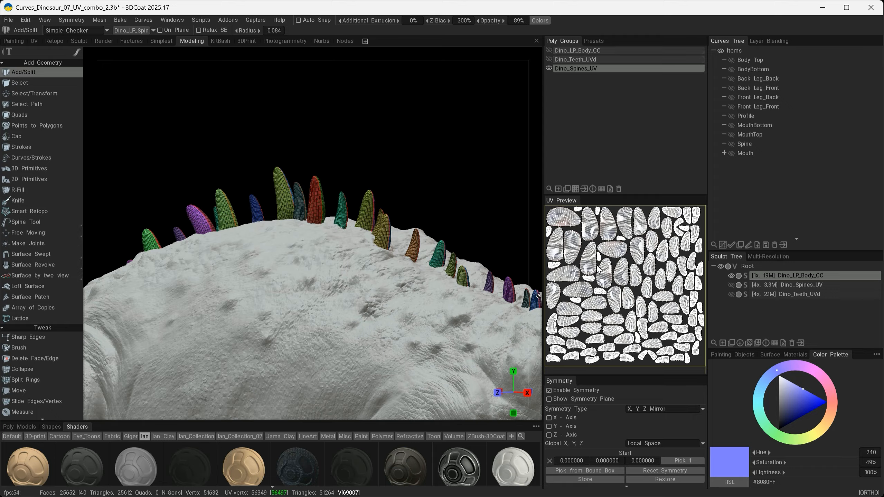
# Select a single back spine's UV island in the UV preview, using Mark Seams with face selection
pyautogui.keyDown('alt'); pyautogui.moveTo(428, 150); pyautogui.dragTo(418, 292, button='right'); pyautogui.keyUp('alt')
pyautogui.keyDown('alt'); pyautogui.moveTo(295, 231); pyautogui.dragTo(322, 211); pyautogui.keyUp('alt')
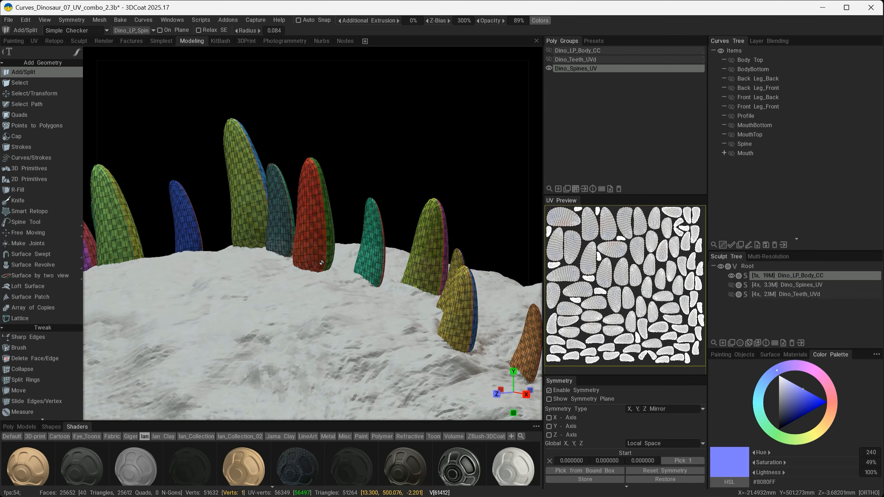
pyautogui.moveTo(350, 235); pyautogui.dragTo(232, 240)
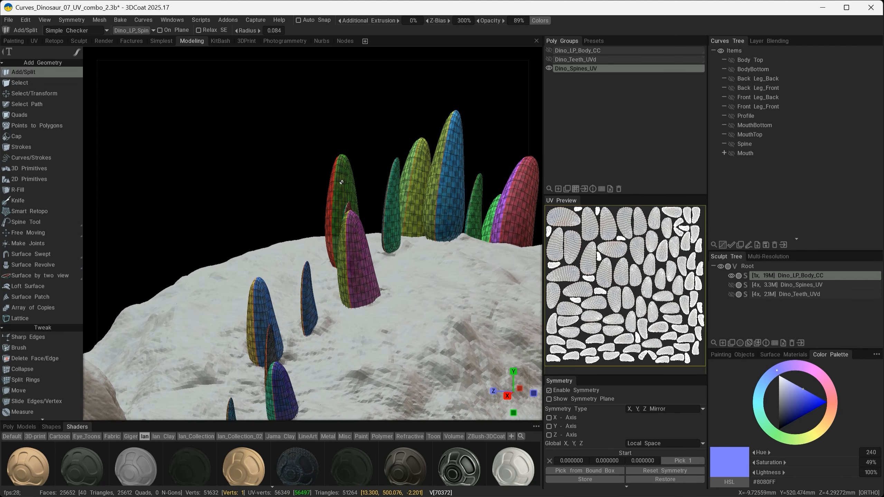
pyautogui.click(569, 221)
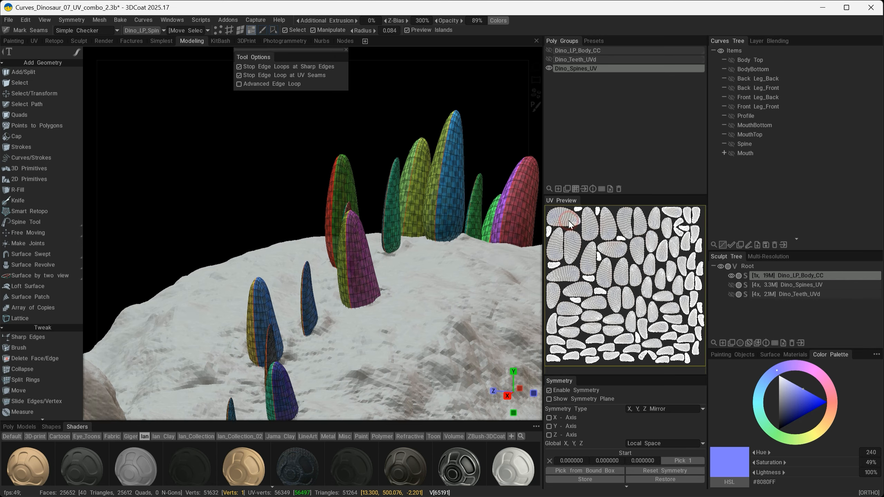
pyautogui.scroll(-4, 61, 273)
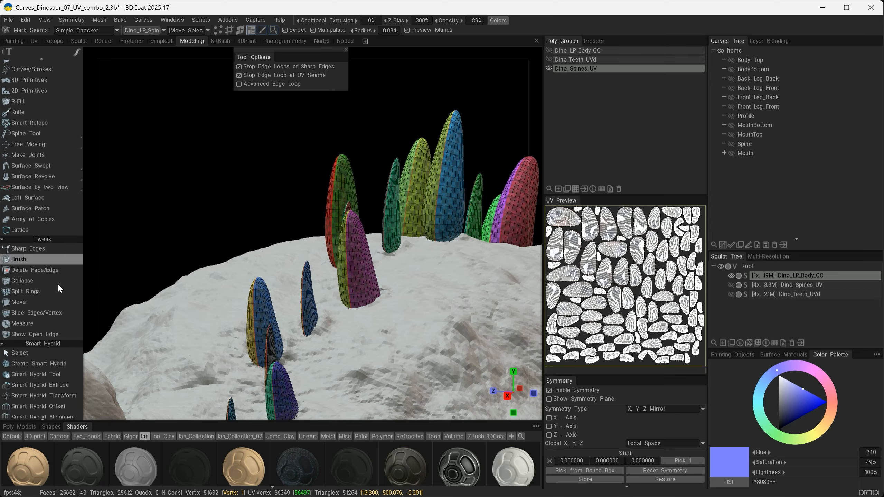
pyautogui.scroll(-3, 45, 270)
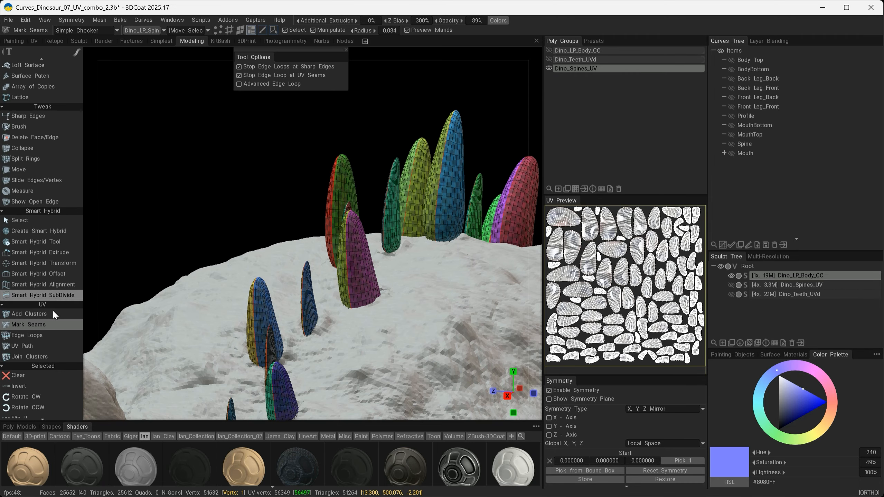
pyautogui.click(40, 326)
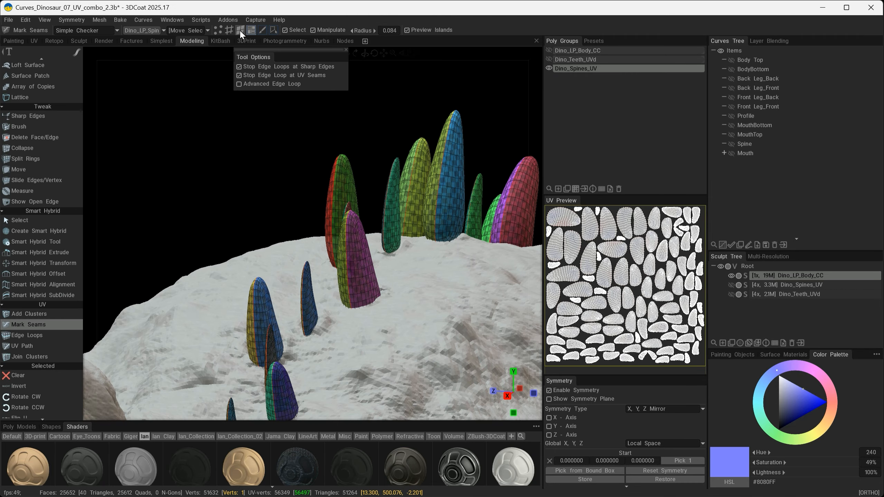
pyautogui.click(592, 231)
# Locate on the dinosaur's back the spine that matches the UV island selected in the preview
pyautogui.keyDown('alt'); pyautogui.moveTo(221, 219); pyautogui.dragTo(361, 241); pyautogui.keyUp('alt')
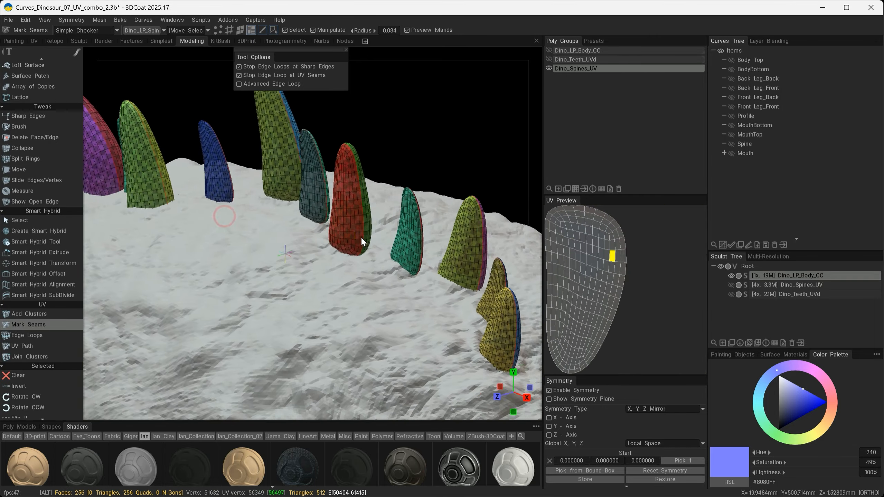
pyautogui.keyDown('alt'); pyautogui.moveTo(360, 241); pyautogui.dragTo(276, 238, button='right'); pyautogui.keyUp('alt')
pyautogui.keyDown('alt'); pyautogui.moveTo(277, 239); pyautogui.dragTo(404, 299, button='middle'); pyautogui.keyUp('alt')
pyautogui.keyDown('alt'); pyautogui.moveTo(195, 222); pyautogui.dragTo(260, 260, button='middle'); pyautogui.keyUp('alt')
pyautogui.keyDown('alt'); pyautogui.moveTo(260, 260); pyautogui.dragTo(324, 182, button='right'); pyautogui.keyUp('alt')
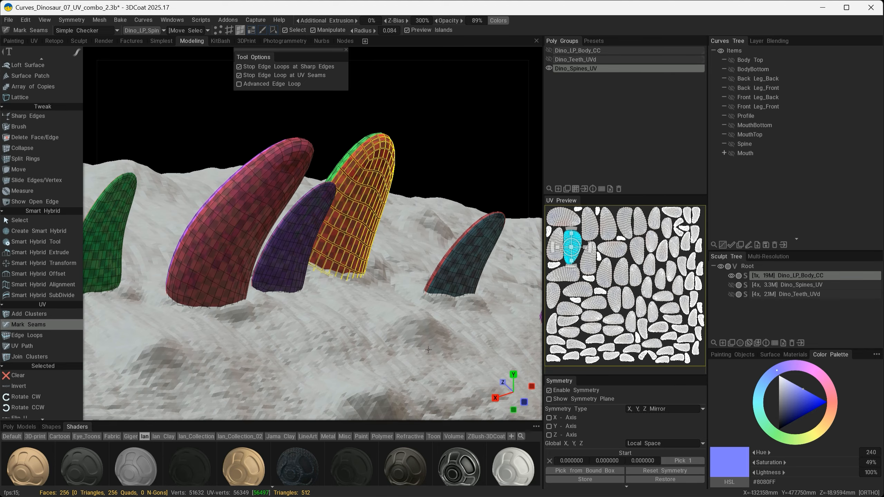
pyautogui.moveTo(414, 334); pyautogui.dragTo(419, 334, button='right')
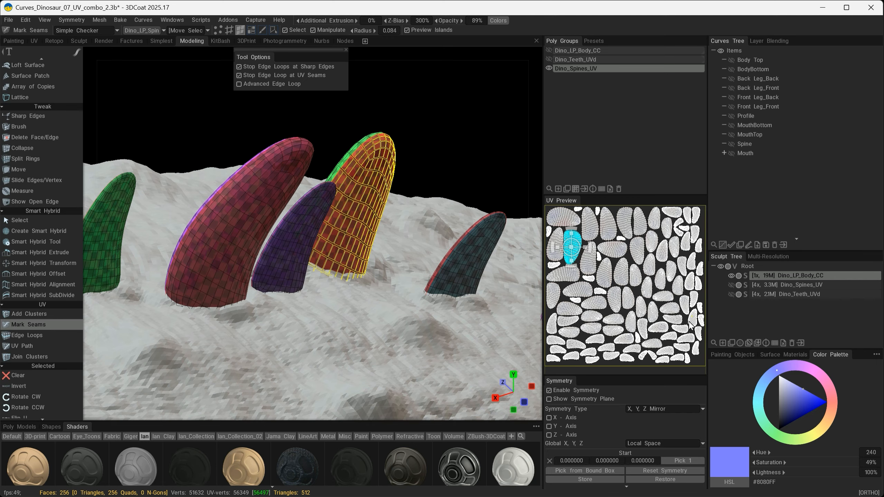
# Hide the body sculpt layer and show only the Dino_Spines_UV sculpt layer
pyautogui.keyDown('alt'); pyautogui.moveTo(426, 331); pyautogui.dragTo(300, 287, button='right'); pyautogui.keyUp('alt')
pyautogui.keyDown('alt'); pyautogui.moveTo(300, 287); pyautogui.dragTo(395, 199); pyautogui.keyUp('alt')
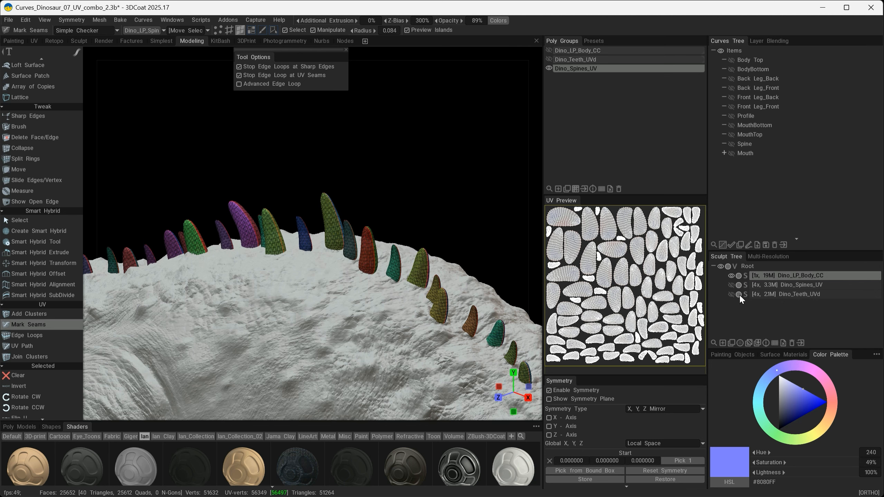
pyautogui.click(731, 276)
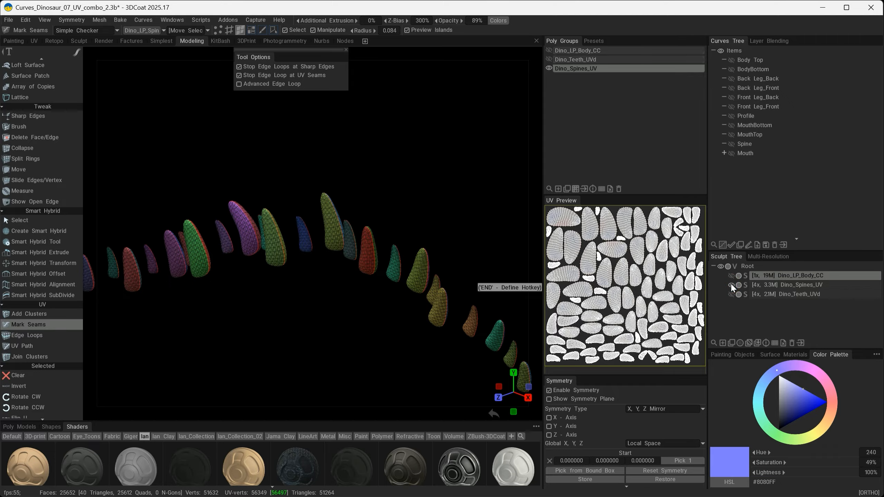
pyautogui.click(786, 286)
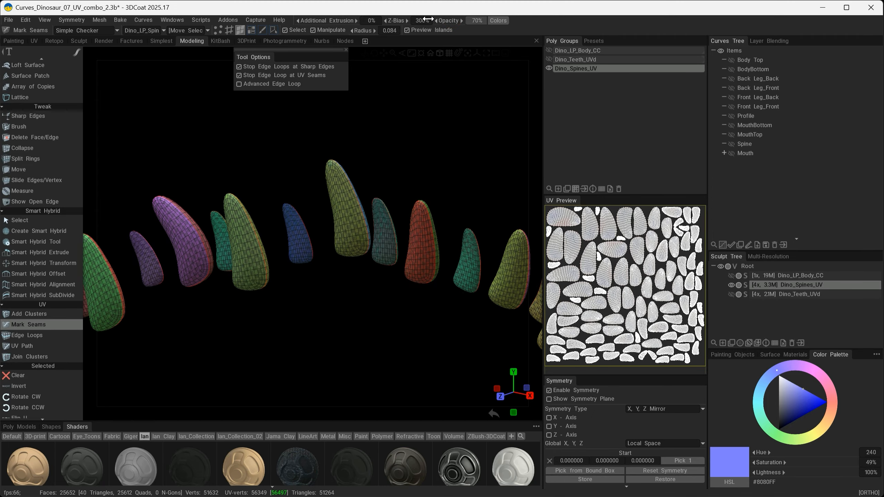
# Set the retopo mesh opacity to 0% and turn off the retopo wireframe over the spine sculpt
pyautogui.moveTo(428, 19); pyautogui.dragTo(440, 184)
pyautogui.keyDown('alt'); pyautogui.moveTo(348, 182); pyautogui.dragTo(426, 231, button='right'); pyautogui.keyUp('alt')
pyautogui.click(73, 31)
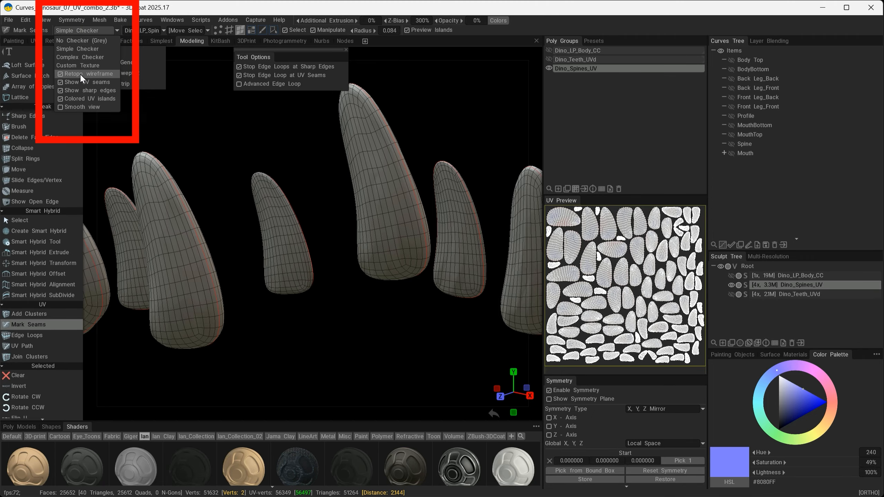
pyautogui.click(70, 74)
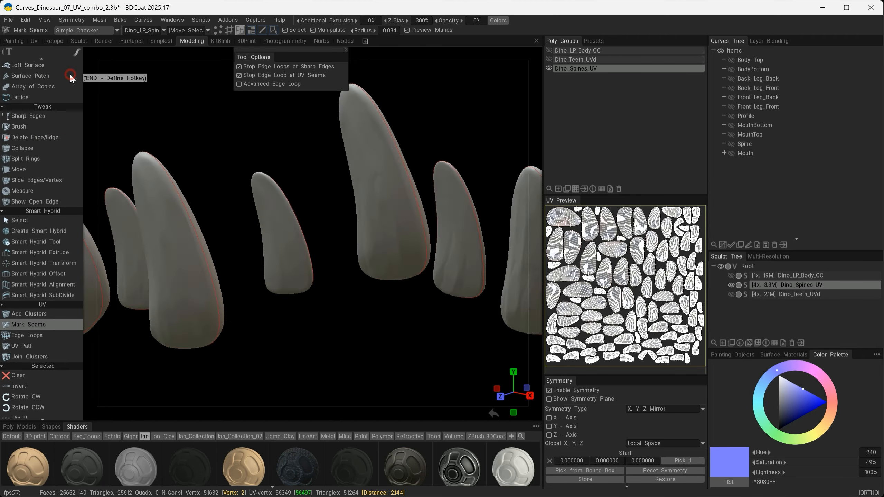
pyautogui.keyDown('alt'); pyautogui.moveTo(348, 195); pyautogui.dragTo(362, 295); pyautogui.keyUp('alt')
# Switch the current UV set to Dino_Teeth and inspect the sculpted teeth up close from different angles
pyautogui.click(146, 31)
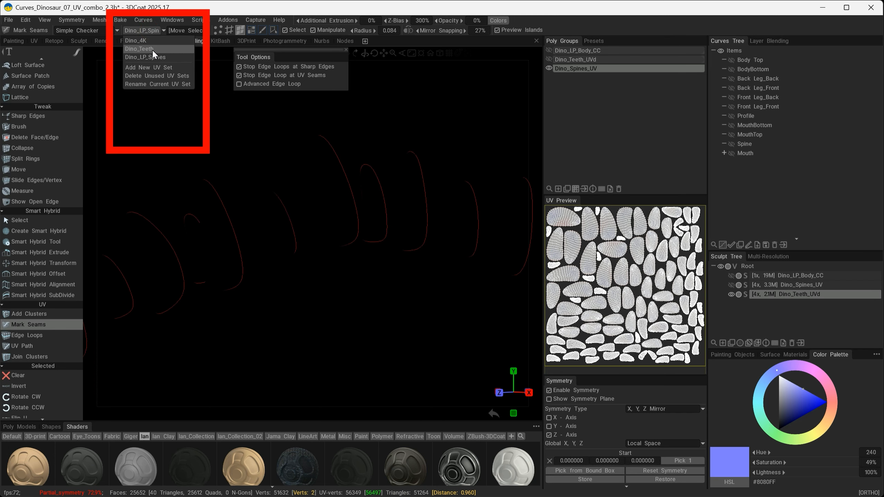
pyautogui.click(143, 49)
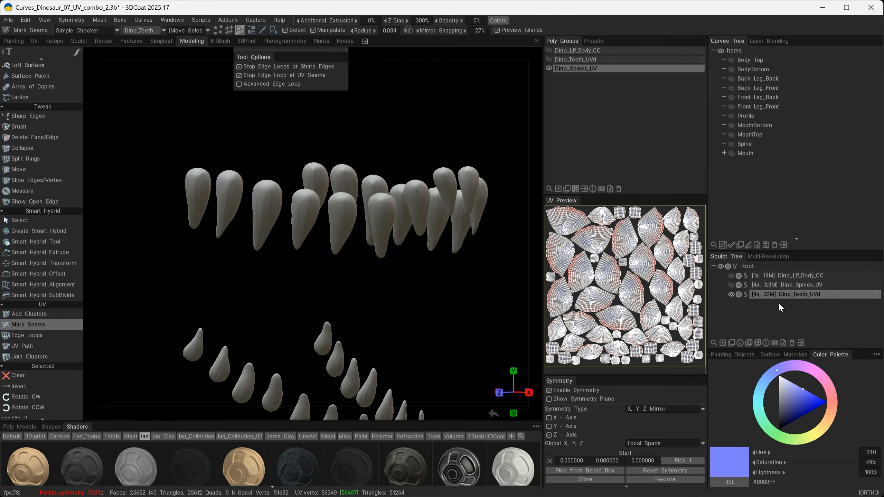
pyautogui.keyDown('alt'); pyautogui.moveTo(290, 211); pyautogui.dragTo(400, 261, button='right'); pyautogui.keyUp('alt')
pyautogui.keyDown('alt'); pyautogui.moveTo(298, 239); pyautogui.dragTo(209, 244); pyautogui.keyUp('alt')
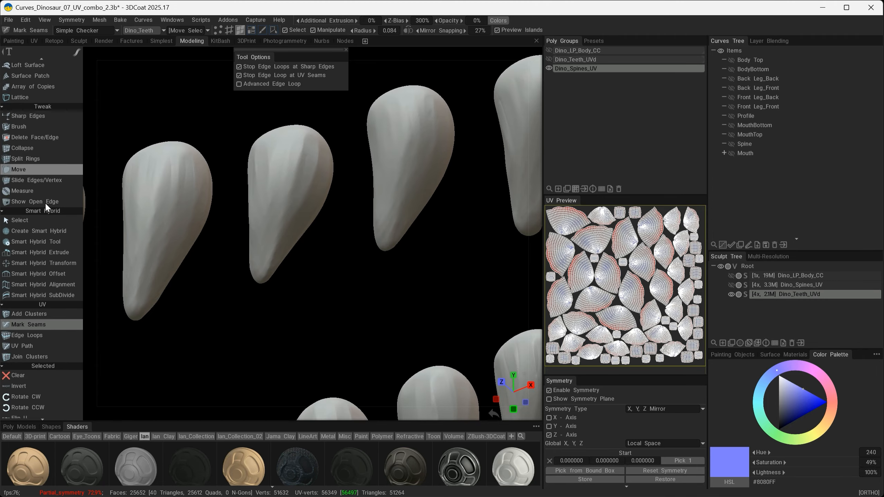
pyautogui.keyDown('alt'); pyautogui.moveTo(322, 252); pyautogui.dragTo(316, 157); pyautogui.keyUp('alt')
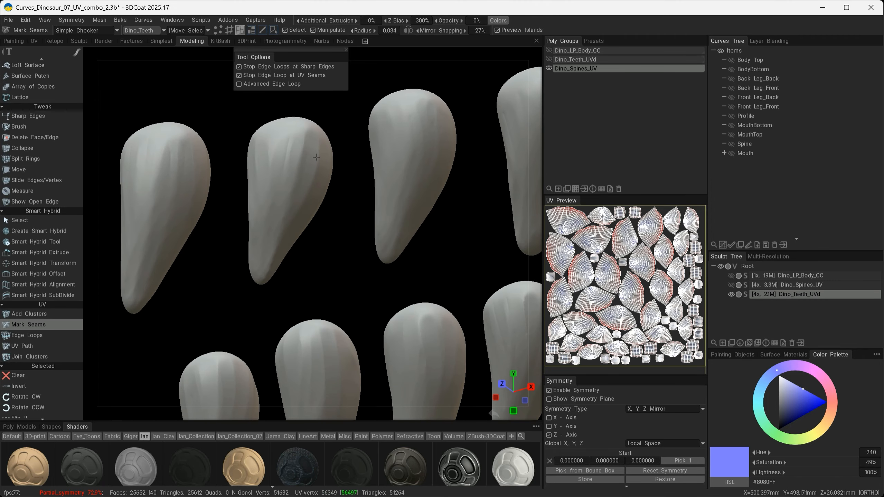
pyautogui.keyDown('alt'); pyautogui.moveTo(387, 320); pyautogui.dragTo(331, 229, button='right'); pyautogui.keyUp('alt')
pyautogui.keyDown('alt'); pyautogui.moveTo(331, 228); pyautogui.dragTo(386, 207); pyautogui.keyUp('alt')
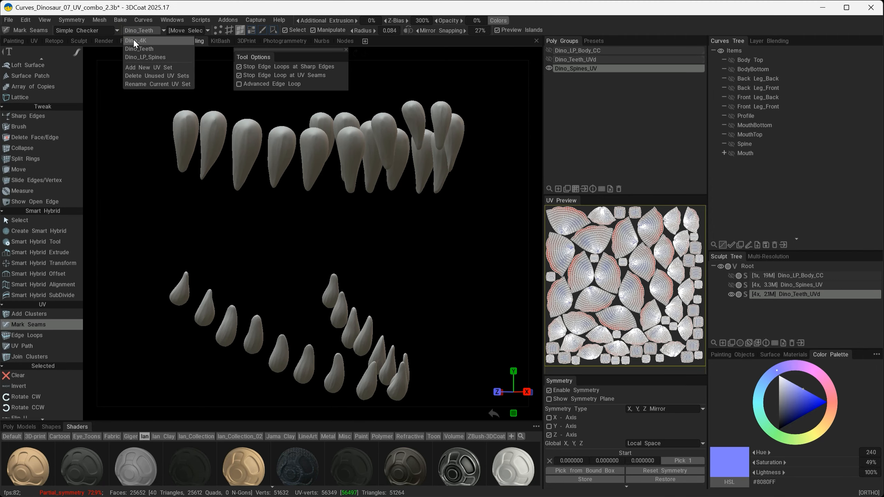
# Switch the current UV set to Dino_4K and show the body and spines sculpt layers alongside the teeth
pyautogui.click(133, 40)
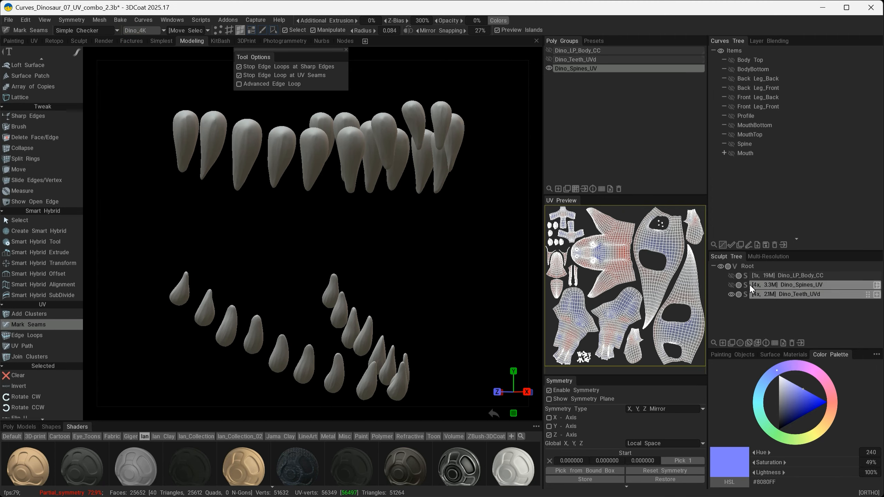
pyautogui.click(731, 276)
pyautogui.click(731, 285)
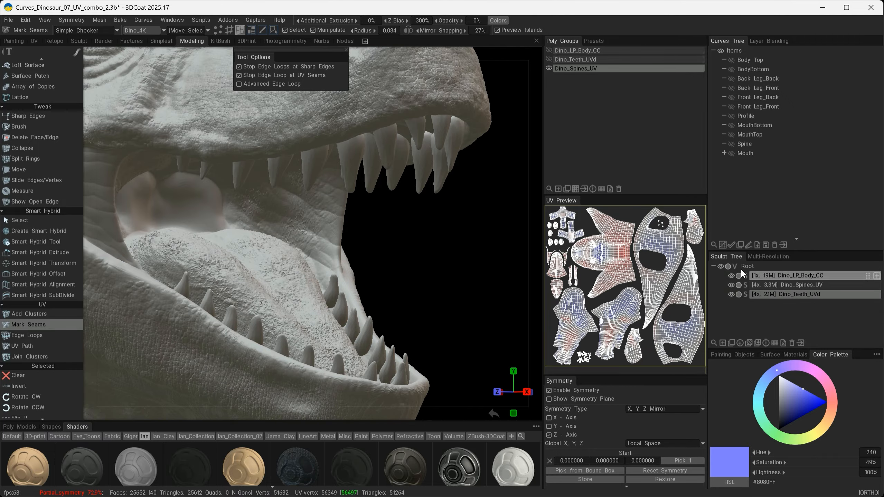
# Bring the whole dinosaur into view and turn on the retopo wireframe
pyautogui.keyDown('alt'); pyautogui.moveTo(420, 272); pyautogui.dragTo(348, 278, button='right'); pyautogui.keyUp('alt')
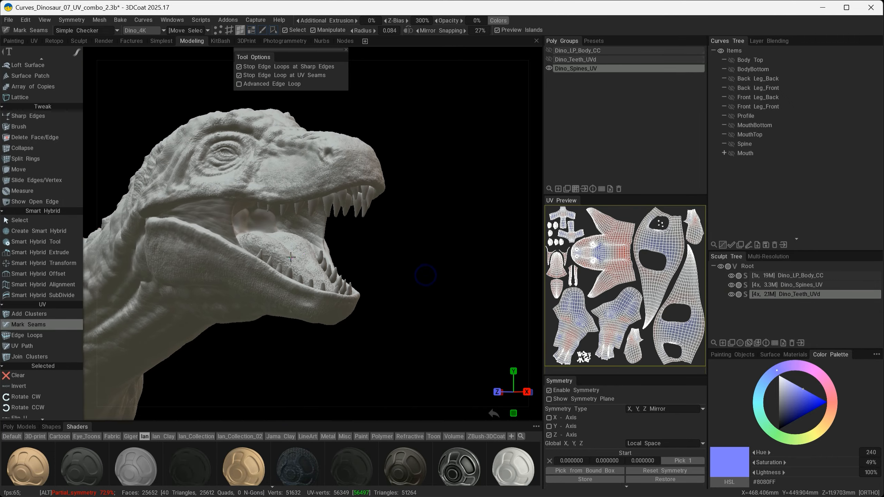
pyautogui.keyDown('alt'); pyautogui.moveTo(243, 306); pyautogui.dragTo(331, 301, button='middle'); pyautogui.keyUp('alt')
pyautogui.keyDown('alt'); pyautogui.moveTo(331, 300); pyautogui.dragTo(301, 309); pyautogui.keyUp('alt')
pyautogui.keyDown('alt'); pyautogui.moveTo(310, 305); pyautogui.dragTo(207, 149, button='right'); pyautogui.keyUp('alt')
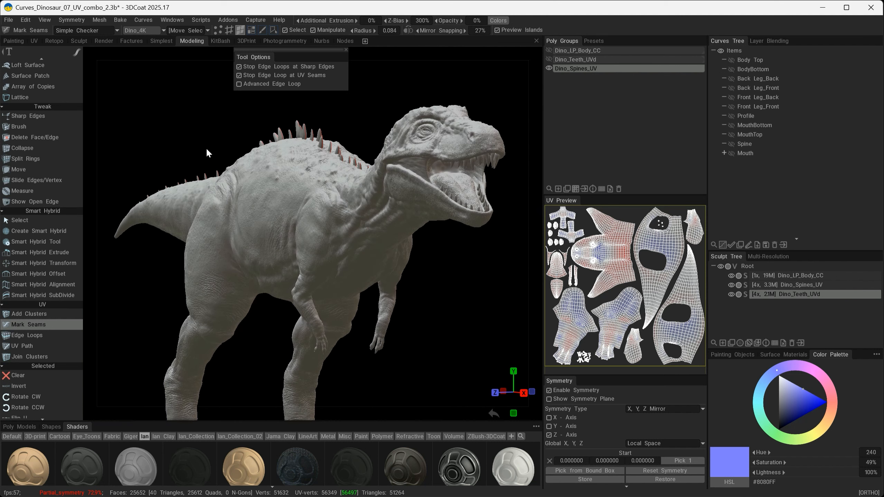
pyautogui.click(82, 29)
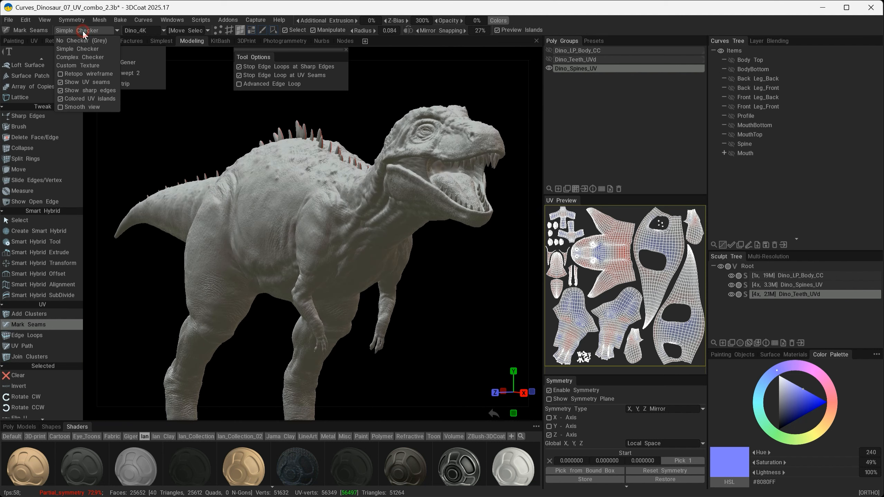
pyautogui.click(66, 73)
# Show the Dino_Teeth_UVd and Dino_LP_Body_CC poly groups and set the retopo mesh opacity to 100%
pyautogui.click(549, 59)
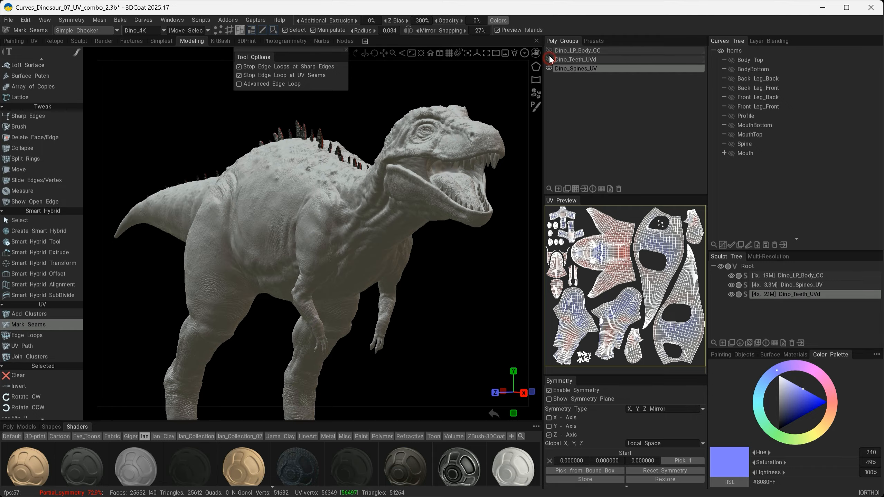
pyautogui.click(548, 51)
pyautogui.moveTo(449, 20); pyautogui.dragTo(518, 20)
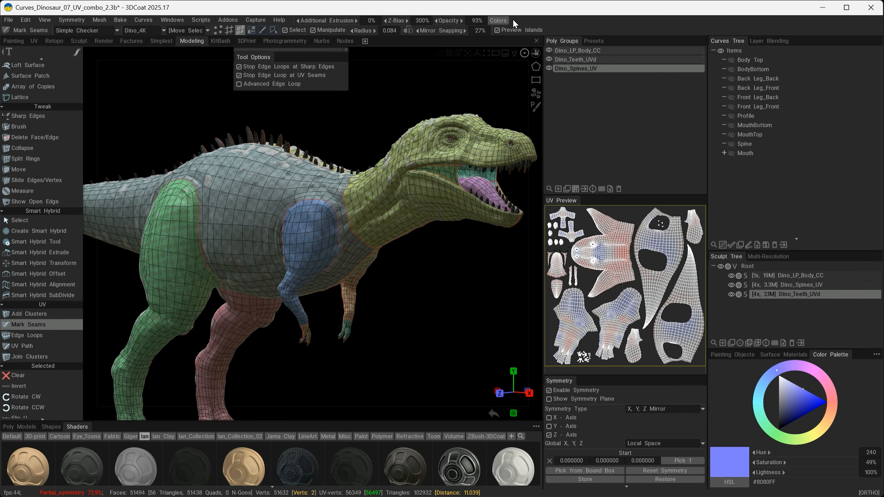
pyautogui.moveTo(403, 230)
pyautogui.keyDown('alt'); pyautogui.mouseDown()
pyautogui.moveTo(337, 246)
pyautogui.moveTo(418, 232)
pyautogui.moveTo(393, 216)
pyautogui.moveTo(397, 243)
pyautogui.mouseUp(); pyautogui.keyUp('alt')
pyautogui.hotkey('shift', 'a')
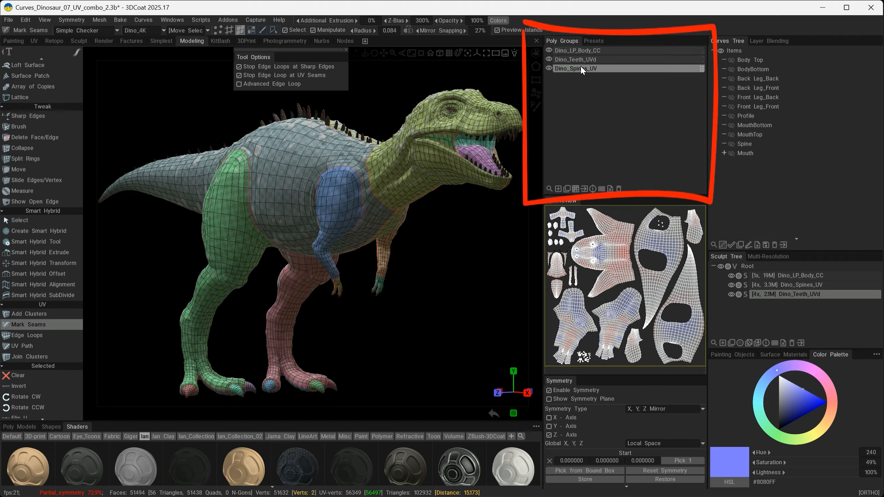
pyautogui.scroll(-1, 439, 305)
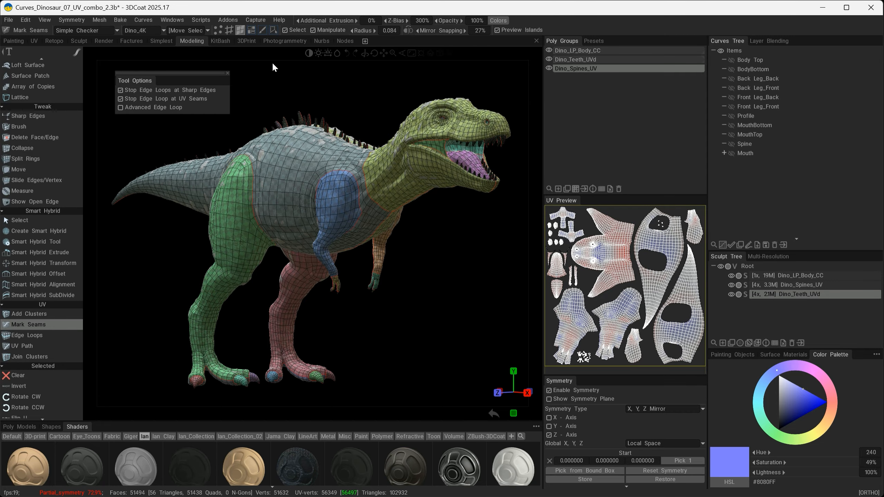
# Start Bake w/ Normal Map (Per-Pixel) for the dinosaur's retopo meshes and accept the scan depth settings
pyautogui.click(118, 19)
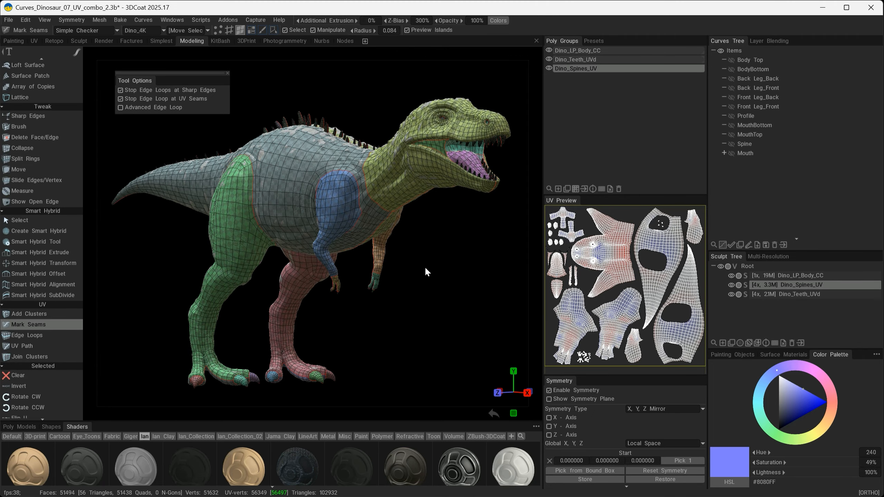
pyautogui.moveTo(468, 284)
pyautogui.keyDown('alt'); pyautogui.mouseDown()
pyautogui.moveTo(441, 283)
pyautogui.moveTo(456, 296)
pyautogui.mouseUp(); pyautogui.keyUp('alt')
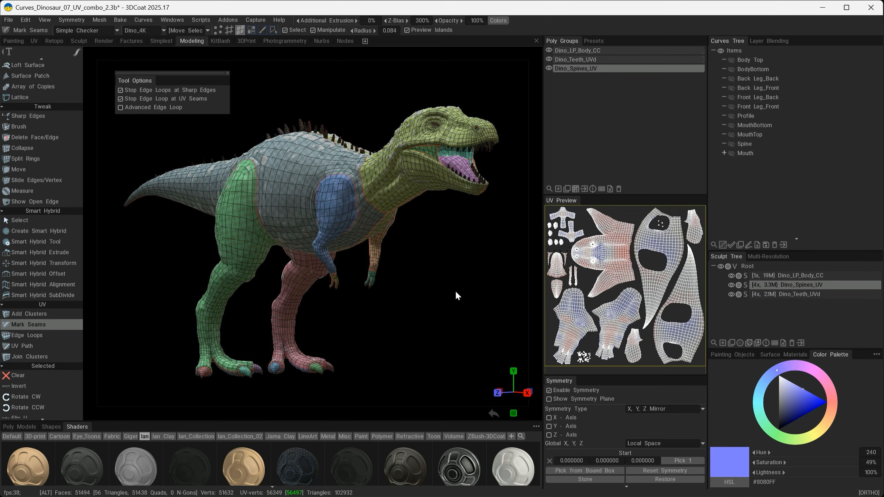
pyautogui.click(121, 20)
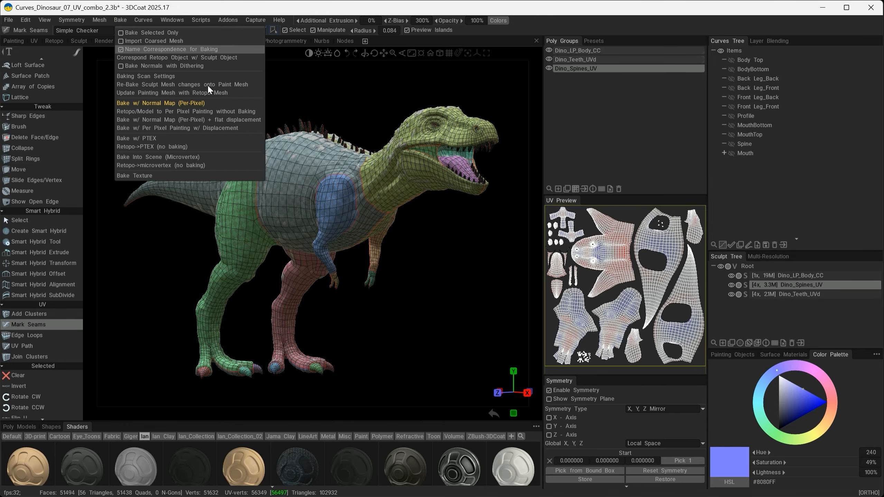
pyautogui.click(185, 103)
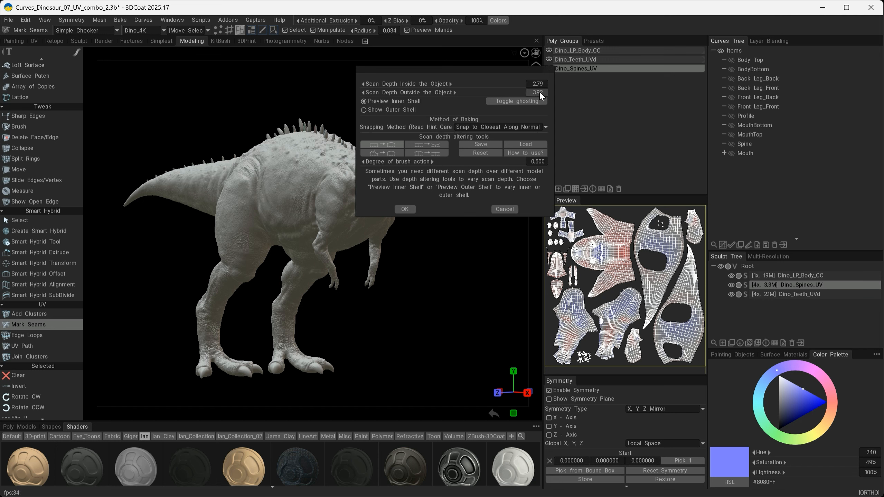
pyautogui.click(406, 209)
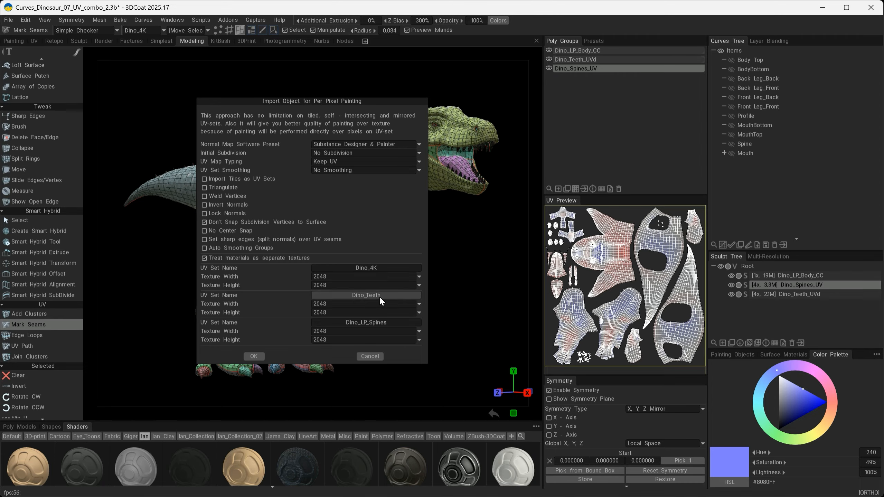
# Set the texture size to 4096 for Dino_4K and 1024 for Dino_Teeth and Dino_LP_Spines, and run the bake
pyautogui.click(333, 275)
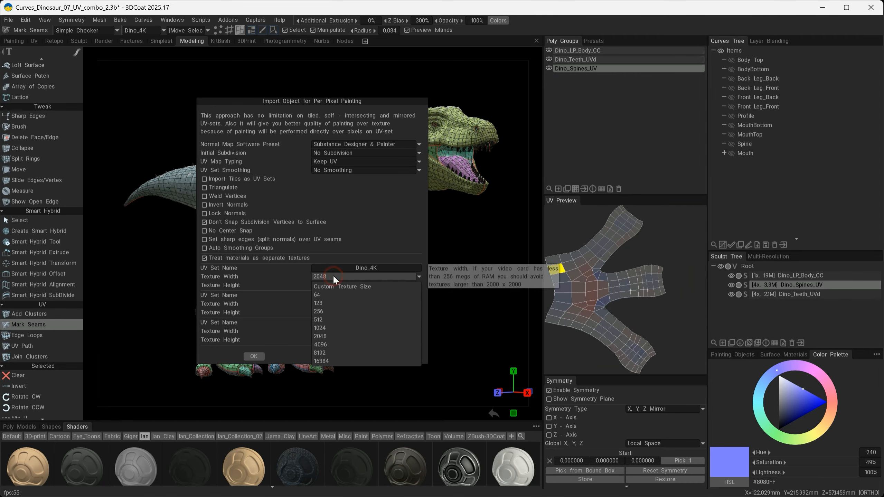
pyautogui.click(328, 344)
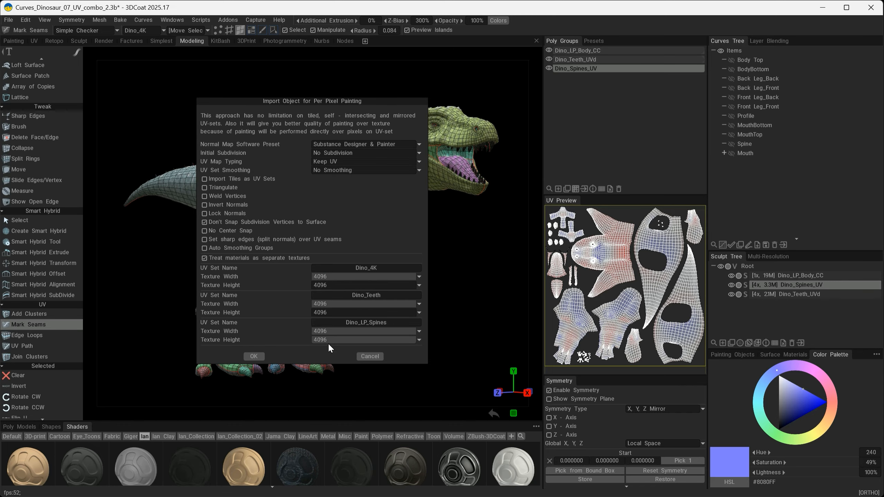
pyautogui.click(342, 302)
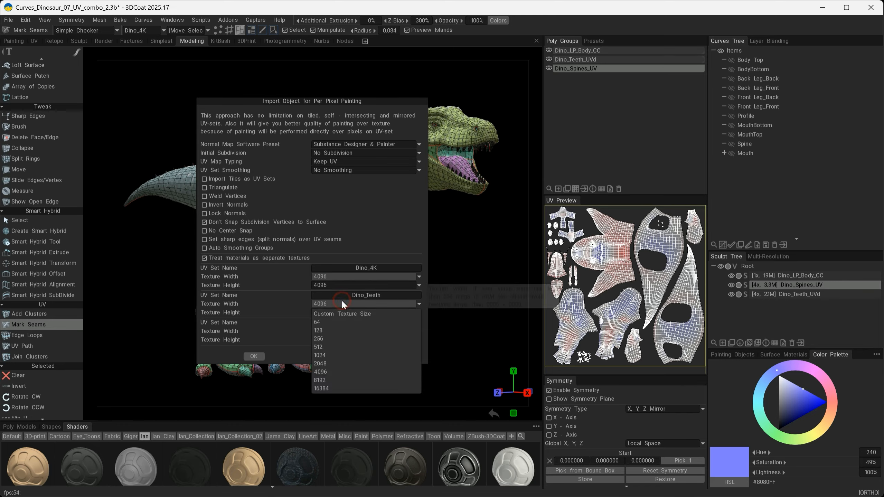
pyautogui.click(327, 355)
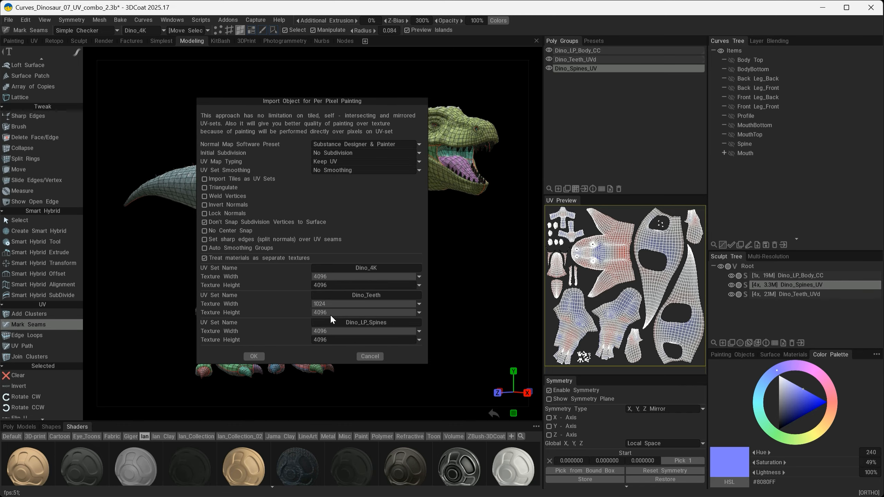
pyautogui.click(338, 331)
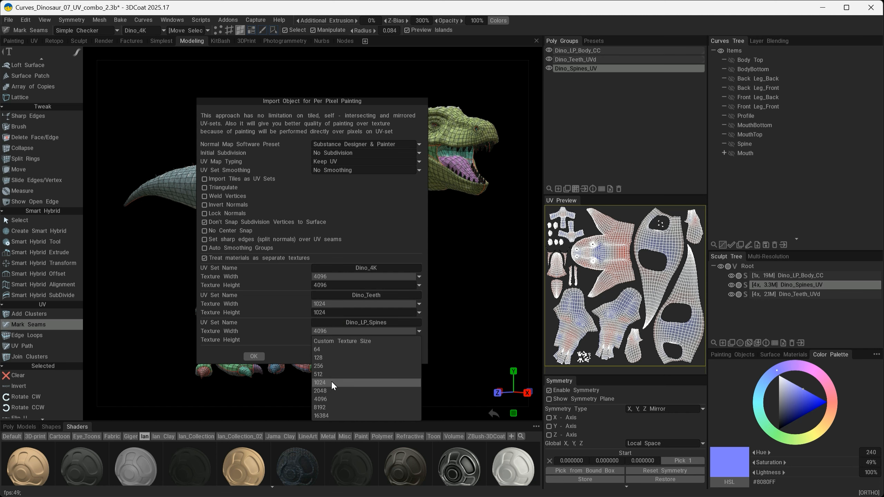
pyautogui.click(332, 383)
pyautogui.click(339, 338)
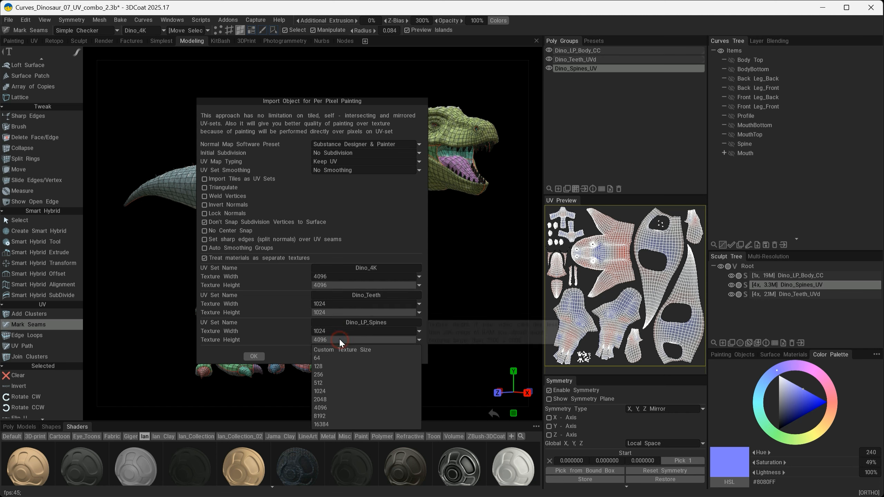
pyautogui.click(330, 391)
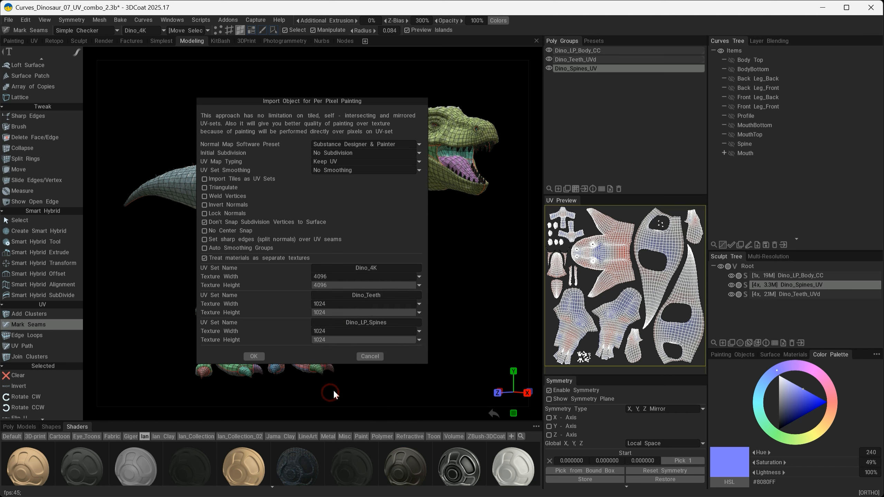
pyautogui.click(254, 356)
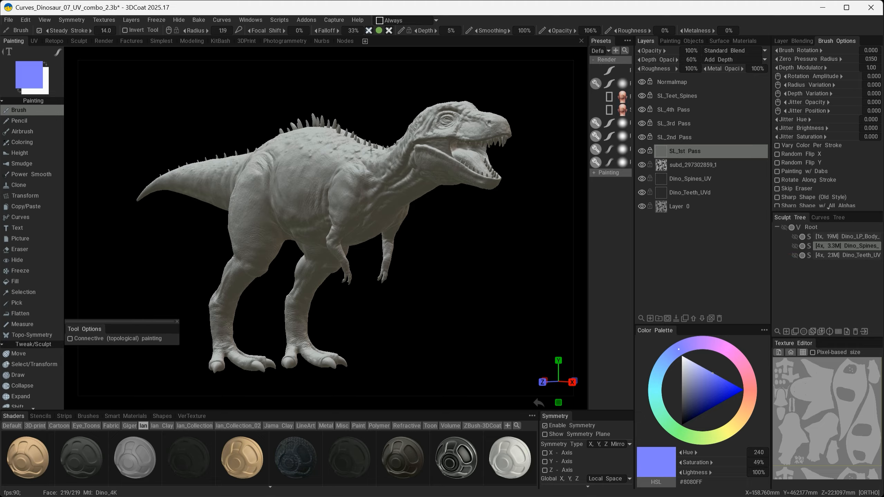
# Examine the baked low-poly dinosaur, showing its wireframe briefly and hiding it again
pyautogui.moveTo(341, 156)
pyautogui.keyDown('alt'); pyautogui.mouseDown()
pyautogui.moveTo(407, 155)
pyautogui.moveTo(305, 158)
pyautogui.moveTo(327, 164)
pyautogui.moveTo(300, 171)
pyautogui.moveTo(354, 160)
pyautogui.moveTo(348, 164)
pyautogui.mouseUp(); pyautogui.keyUp('alt')
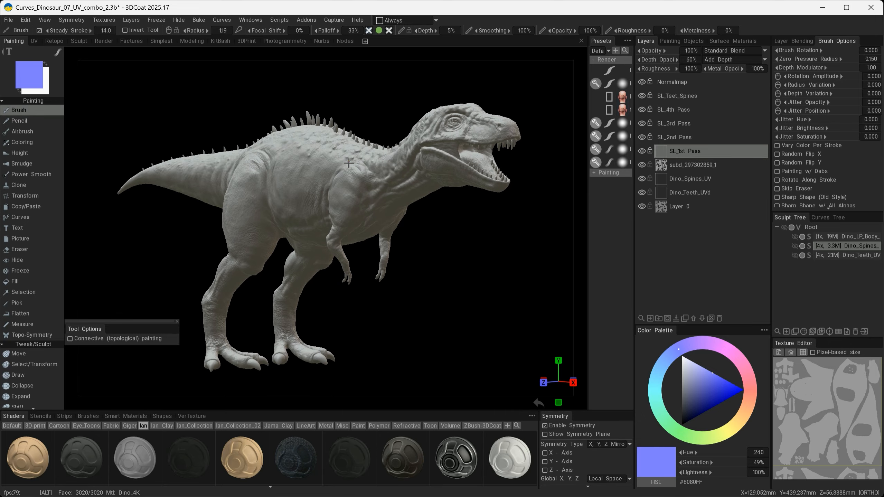
pyautogui.keyDown('alt'); pyautogui.moveTo(316, 154); pyautogui.dragTo(332, 158, button='right'); pyautogui.keyUp('alt')
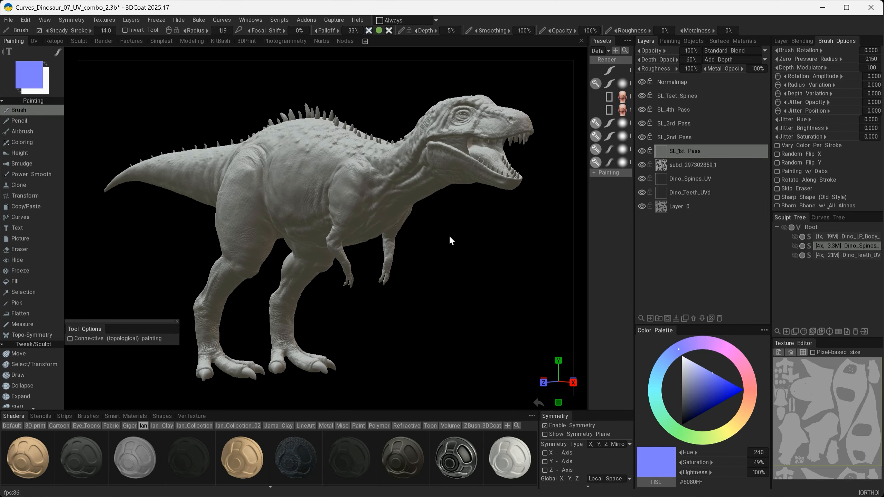
pyautogui.press('w')
pyautogui.moveTo(299, 190)
pyautogui.keyDown('ctrl'); pyautogui.keyDown('alt'); pyautogui.mouseDown(button='right')
pyautogui.moveTo(478, 199)
pyautogui.moveTo(291, 187)
pyautogui.moveTo(313, 198)
pyautogui.mouseUp(button='right'); pyautogui.keyUp('alt'); pyautogui.keyUp('ctrl')
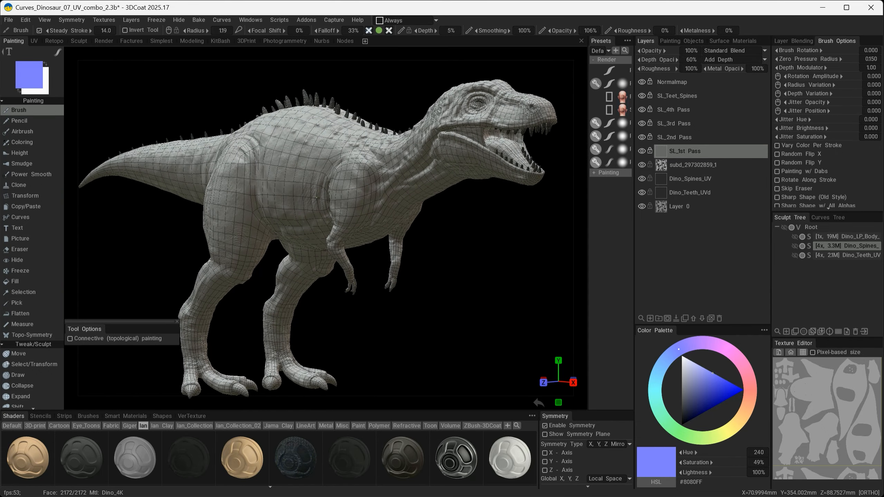
pyautogui.press('w')
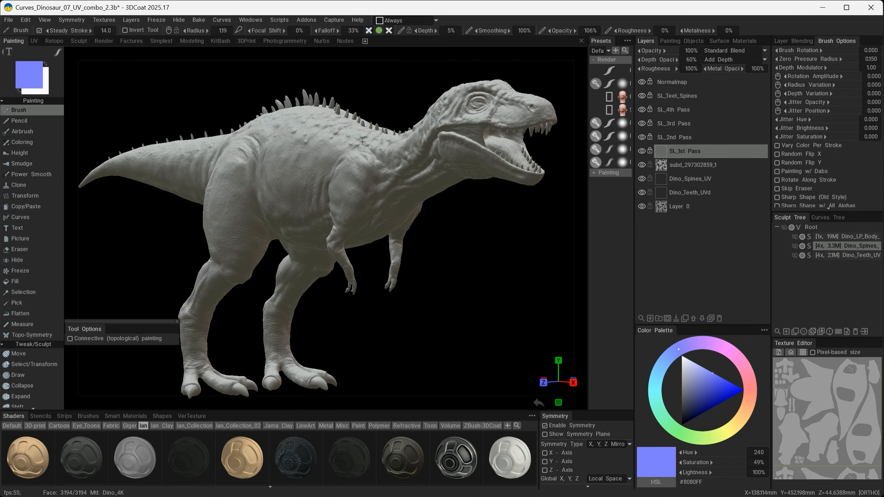
# Inspect the baked spines along the dinosaur's back up close from different angles
pyautogui.keyDown('alt'); pyautogui.keyDown('shift'); pyautogui.moveTo(337, 123); pyautogui.dragTo(387, 211); pyautogui.keyUp('shift'); pyautogui.keyUp('alt')
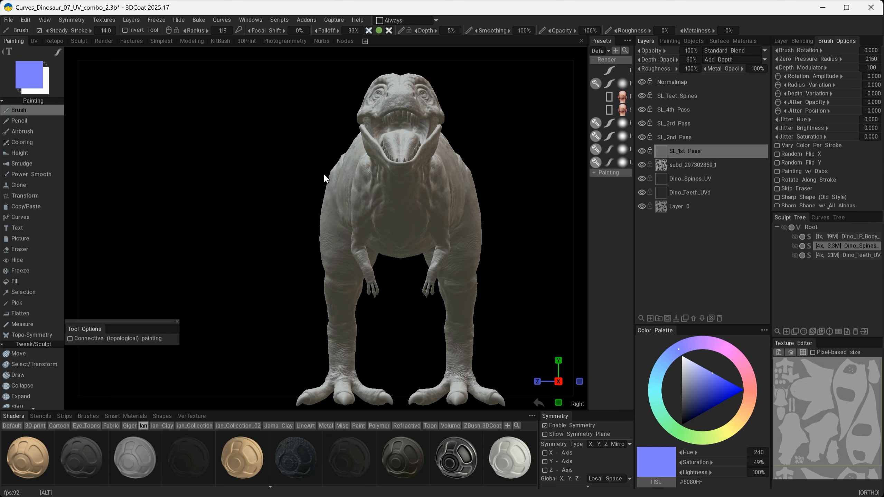
pyautogui.keyDown('alt'); pyautogui.moveTo(325, 175); pyautogui.dragTo(394, 185); pyautogui.keyUp('alt')
pyautogui.keyDown('ctrl'); pyautogui.keyDown('alt'); pyautogui.moveTo(394, 100); pyautogui.dragTo(449, 114, button='right'); pyautogui.keyUp('alt'); pyautogui.keyUp('ctrl')
pyautogui.keyDown('alt'); pyautogui.moveTo(400, 160); pyautogui.dragTo(362, 329, button='middle'); pyautogui.keyUp('alt')
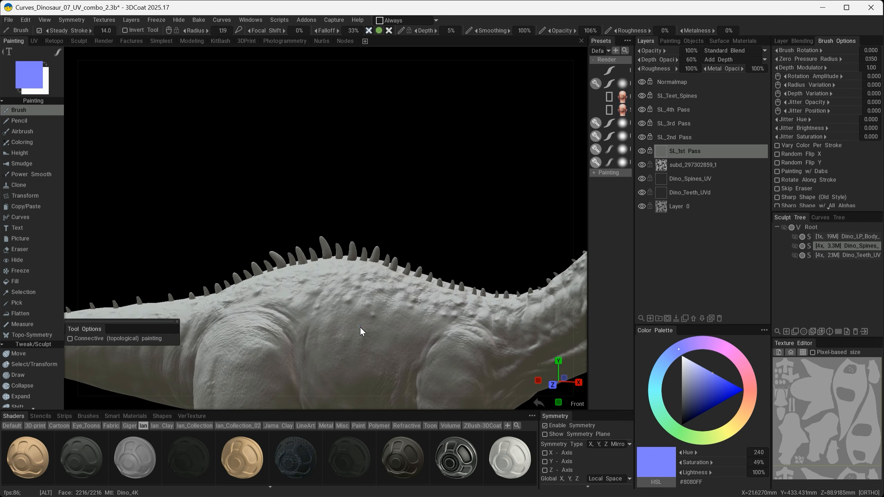
pyautogui.keyDown('ctrl'); pyautogui.keyDown('alt'); pyautogui.moveTo(331, 252); pyautogui.dragTo(519, 290, button='right'); pyautogui.keyUp('alt'); pyautogui.keyUp('ctrl')
pyautogui.keyDown('alt'); pyautogui.moveTo(462, 353); pyautogui.dragTo(446, 264, button='middle'); pyautogui.keyUp('alt')
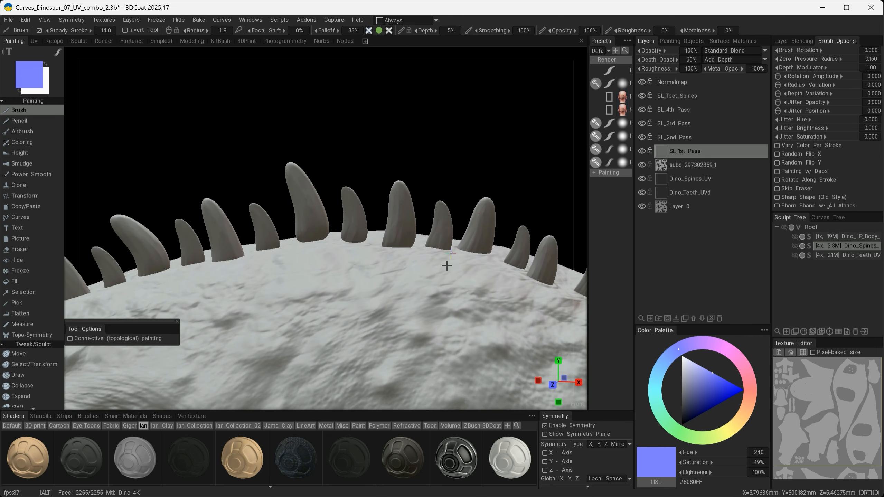
pyautogui.keyDown('alt'); pyautogui.moveTo(446, 265); pyautogui.dragTo(209, 237); pyautogui.keyUp('alt')
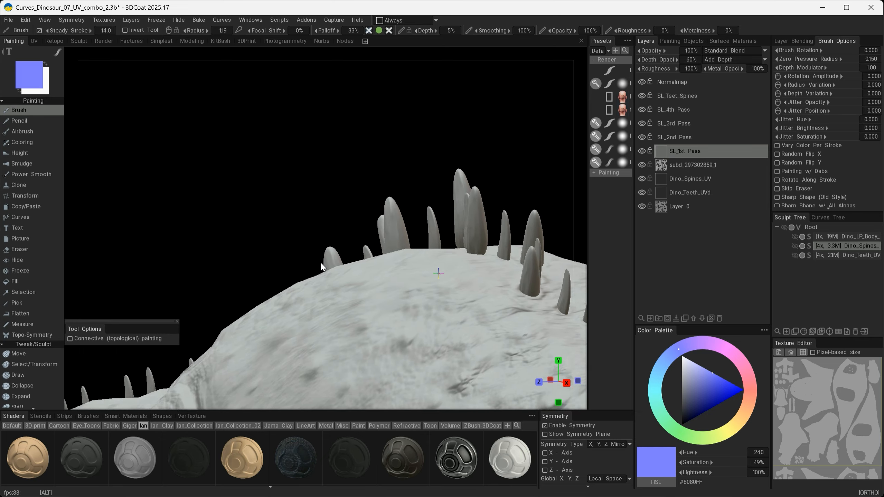
pyautogui.keyDown('ctrl'); pyautogui.keyDown('alt'); pyautogui.moveTo(209, 237); pyautogui.dragTo(258, 232, button='right'); pyautogui.keyUp('alt'); pyautogui.keyUp('ctrl')
pyautogui.keyDown('alt'); pyautogui.moveTo(267, 310); pyautogui.dragTo(247, 305); pyautogui.keyUp('alt')
pyautogui.keyDown('alt'); pyautogui.moveTo(237, 294); pyautogui.dragTo(293, 202); pyautogui.keyUp('alt')
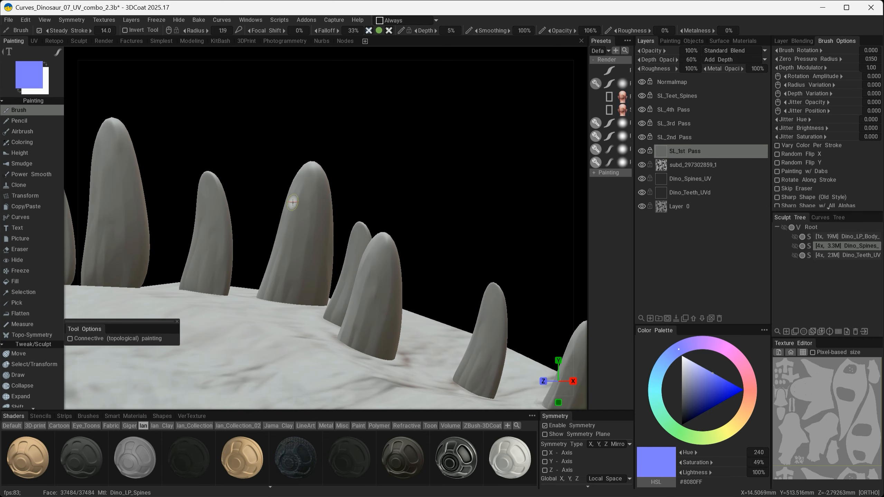
pyautogui.moveTo(396, 333)
pyautogui.keyDown('alt'); pyautogui.mouseDown()
pyautogui.moveTo(469, 336)
pyautogui.moveTo(407, 330)
pyautogui.mouseUp(); pyautogui.keyUp('alt')
# Inspect the baked teeth in the dinosaur's upper and lower jaws up close
pyautogui.keyDown('alt'); pyautogui.moveTo(410, 331); pyautogui.dragTo(189, 276, button='right'); pyautogui.keyUp('alt')
pyautogui.keyDown('alt'); pyautogui.moveTo(498, 306); pyautogui.dragTo(278, 210, button='middle'); pyautogui.keyUp('alt')
pyautogui.keyDown('alt'); pyautogui.moveTo(308, 263); pyautogui.dragTo(473, 334, button='right'); pyautogui.keyUp('alt')
pyautogui.keyDown('alt'); pyautogui.moveTo(473, 333); pyautogui.dragTo(427, 293); pyautogui.keyUp('alt')
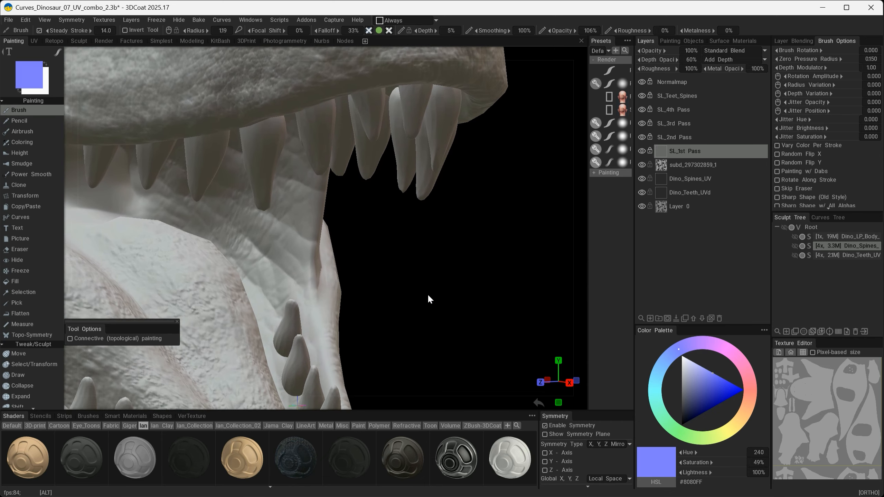
pyautogui.keyDown('alt'); pyautogui.moveTo(427, 293); pyautogui.dragTo(383, 270, button='middle'); pyautogui.keyUp('alt')
pyautogui.keyDown('alt'); pyautogui.moveTo(385, 272); pyautogui.dragTo(397, 268); pyautogui.keyUp('alt')
pyautogui.keyDown('alt'); pyautogui.moveTo(397, 268); pyautogui.dragTo(463, 298, button='right'); pyautogui.keyUp('alt')
pyautogui.keyDown('alt'); pyautogui.moveTo(463, 298); pyautogui.dragTo(458, 286, button='middle'); pyautogui.keyUp('alt')
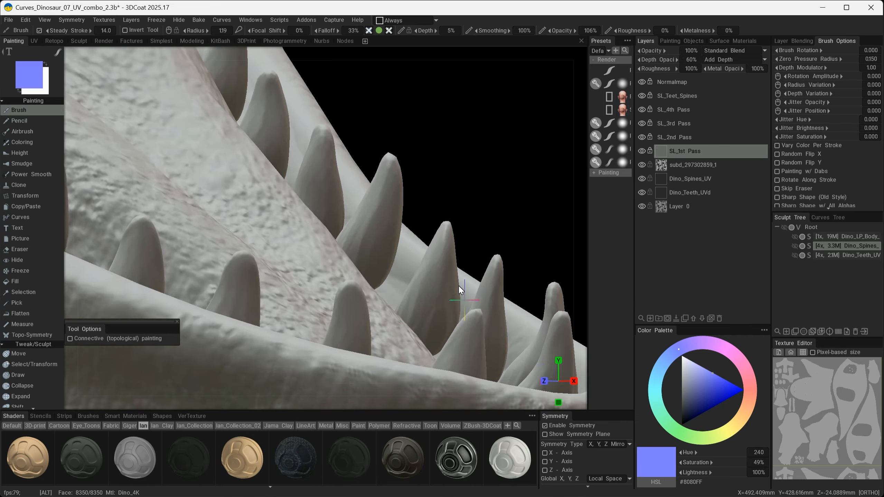
pyautogui.moveTo(459, 285)
pyautogui.keyDown('alt'); pyautogui.mouseDown()
pyautogui.moveTo(331, 294)
pyautogui.moveTo(353, 294)
pyautogui.mouseUp(); pyautogui.keyUp('alt')
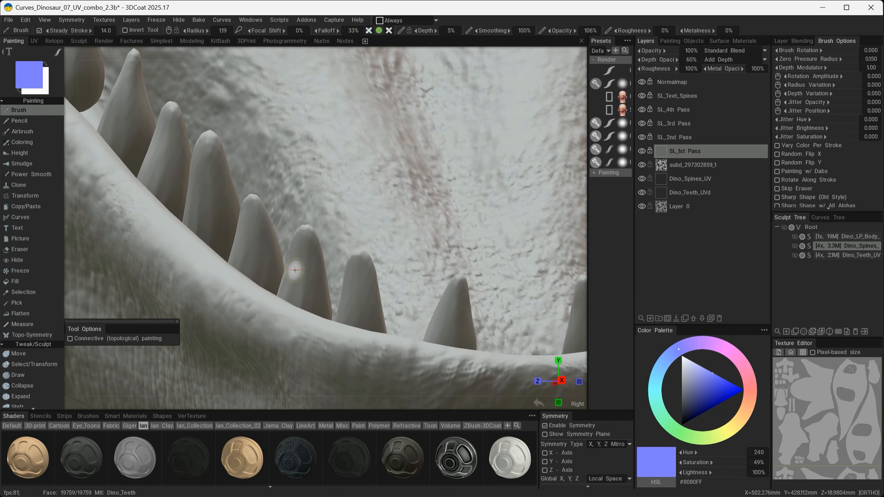
pyautogui.keyDown('alt'); pyautogui.moveTo(388, 287); pyautogui.dragTo(233, 288, button='middle'); pyautogui.keyUp('alt')
pyautogui.keyDown('alt'); pyautogui.moveTo(443, 289); pyautogui.dragTo(358, 270, button='middle'); pyautogui.keyUp('alt')
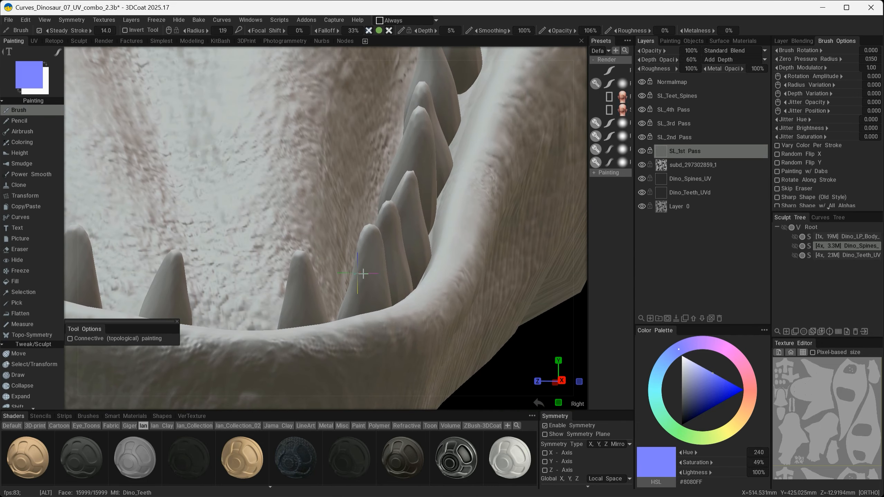
# Pull back from the mouth and examine the baked detail on the whole dinosaur
pyautogui.keyDown('alt'); pyautogui.moveTo(394, 261); pyautogui.dragTo(209, 241, button='right'); pyautogui.keyUp('alt')
pyautogui.keyDown('alt'); pyautogui.moveTo(352, 208); pyautogui.dragTo(420, 205); pyautogui.keyUp('alt')
pyautogui.keyDown('alt'); pyautogui.moveTo(330, 265); pyautogui.dragTo(418, 250); pyautogui.keyUp('alt')
pyautogui.keyDown('alt'); pyautogui.moveTo(418, 250); pyautogui.dragTo(452, 246, button='right'); pyautogui.keyUp('alt')
pyautogui.keyDown('alt'); pyautogui.moveTo(452, 245); pyautogui.dragTo(369, 257); pyautogui.keyUp('alt')
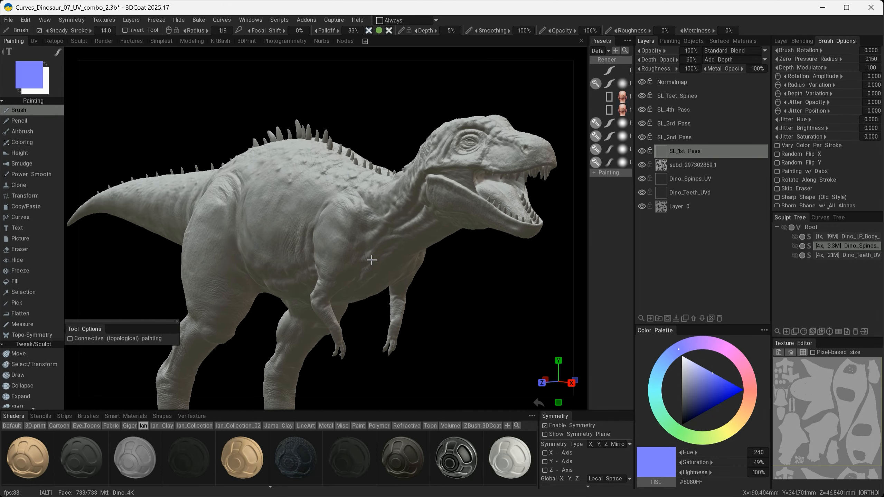
pyautogui.keyDown('alt'); pyautogui.moveTo(369, 260); pyautogui.dragTo(367, 279, button='right'); pyautogui.keyUp('alt')
pyautogui.moveTo(367, 278)
pyautogui.keyDown('alt'); pyautogui.mouseDown()
pyautogui.moveTo(352, 296)
pyautogui.moveTo(369, 282)
pyautogui.mouseUp(); pyautogui.keyUp('alt')
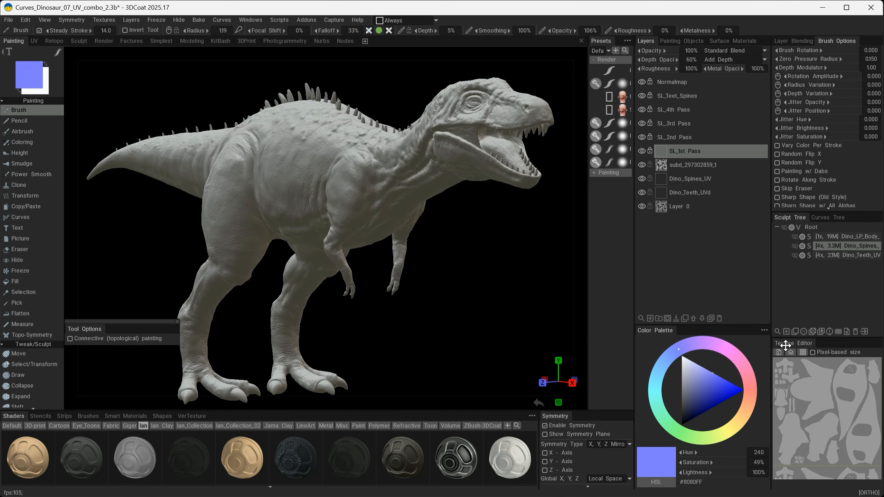
# Undock the Texture Editor, float it over the viewport beside the dinosaur and enlarge it
pyautogui.moveTo(791, 343); pyautogui.dragTo(465, 215)
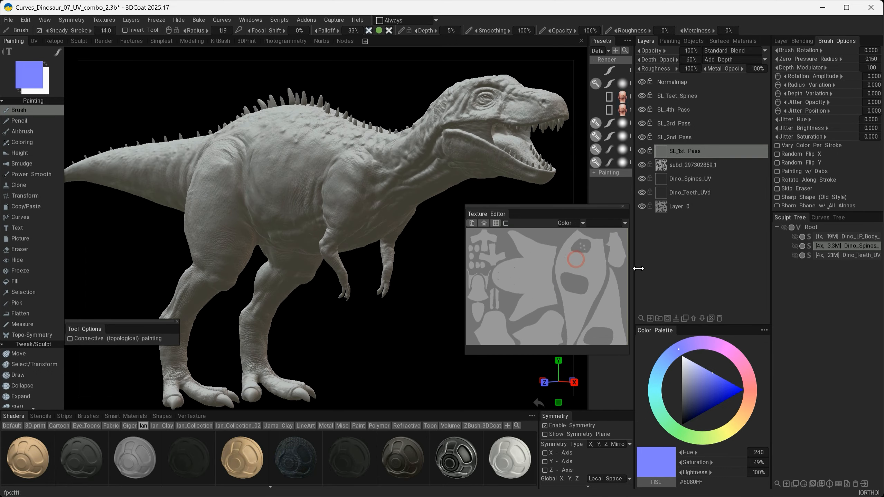
pyautogui.moveTo(637, 268); pyautogui.dragTo(618, 276)
pyautogui.moveTo(619, 350); pyautogui.dragTo(648, 411)
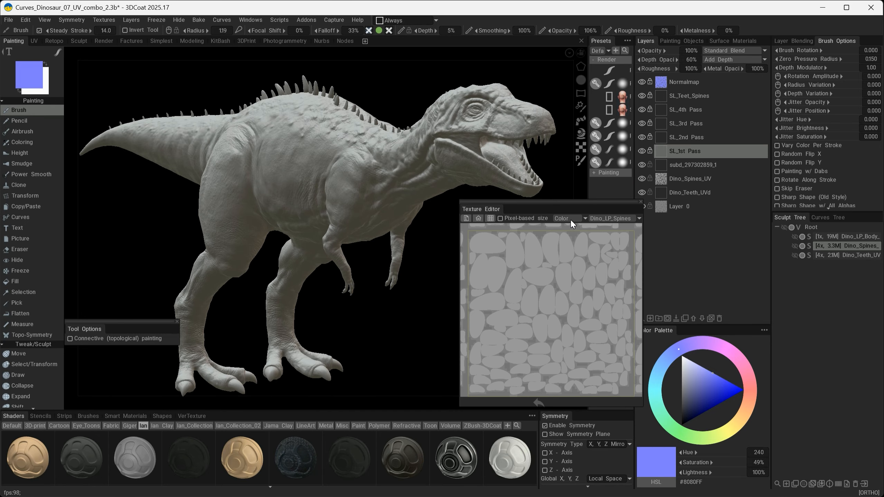
# Display the baked normal map of the Dino_LP_Spines UV set and of the Dino_Teeth UV set in the Texture Editor
pyautogui.click(568, 218)
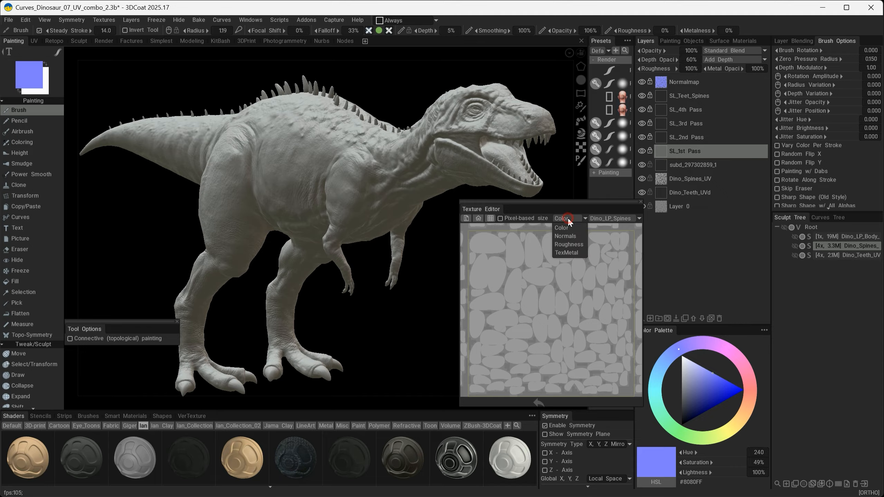
pyautogui.click(564, 237)
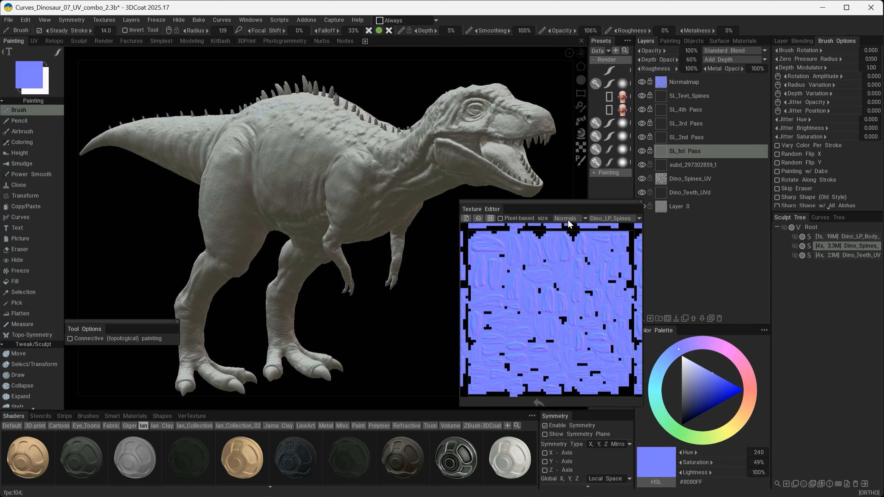
pyautogui.click(609, 219)
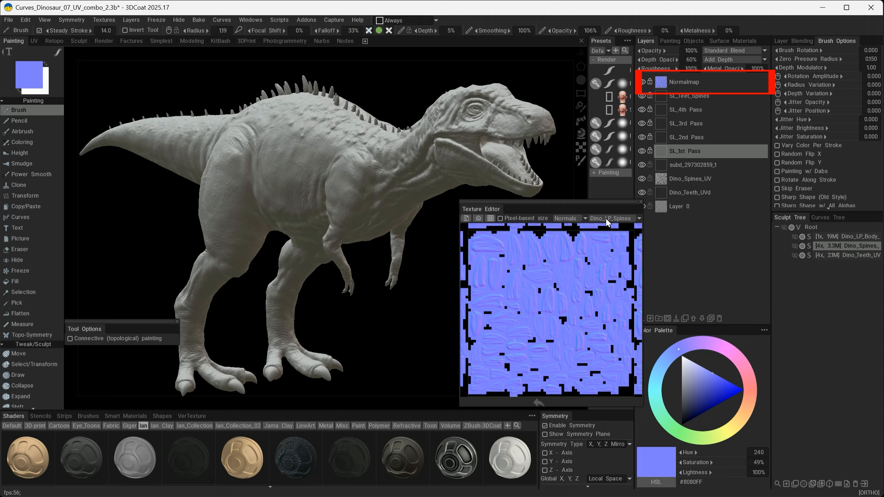
pyautogui.scroll(-1, 606, 218)
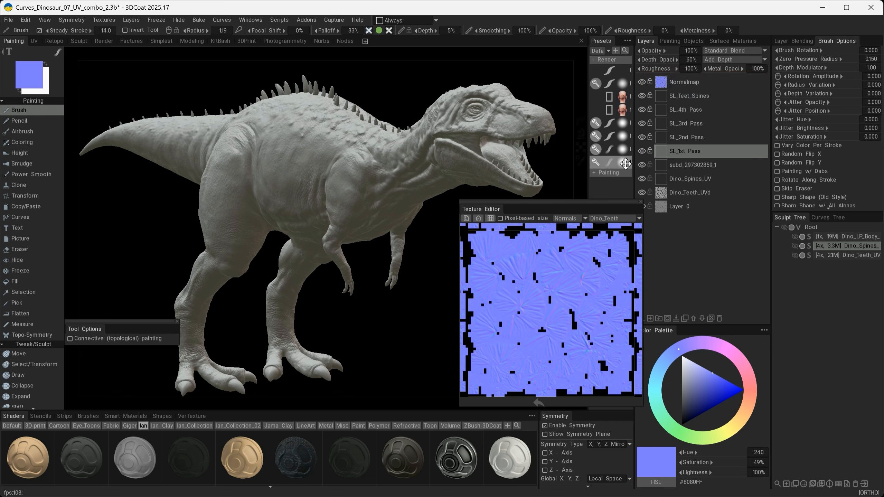
# Examine the full body layout of the Dino_4K normal map and return the Texture Editor to the Dino_Teeth UV set
pyautogui.click(602, 219)
pyautogui.click(602, 217)
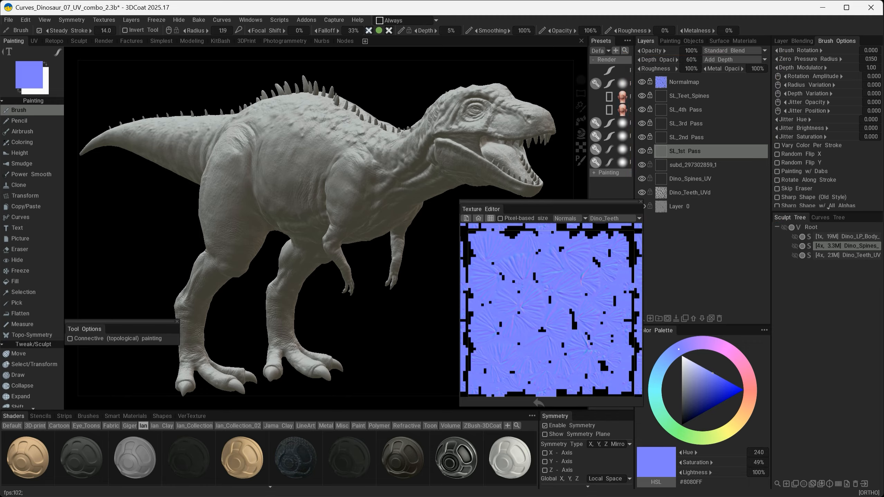
pyautogui.click(603, 217)
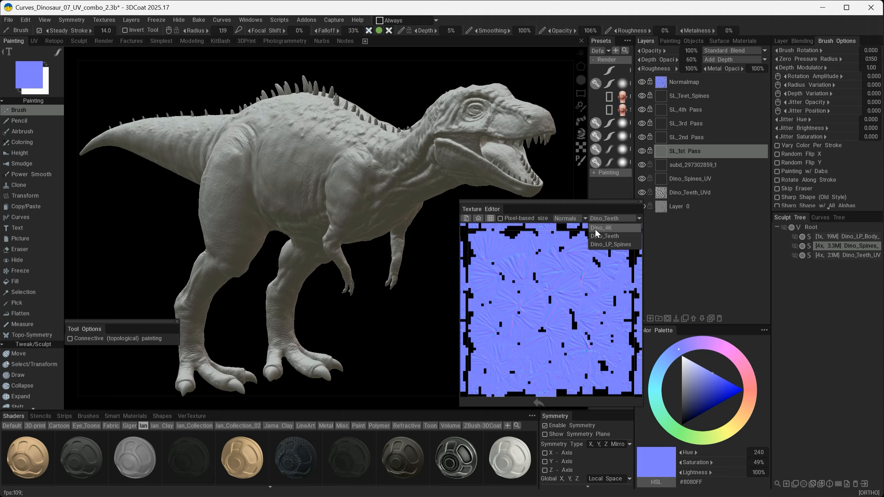
pyautogui.click(595, 229)
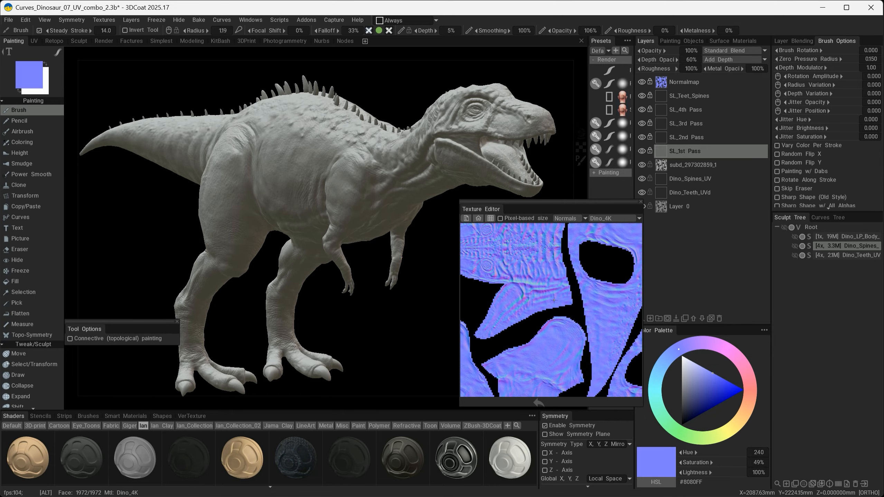
pyautogui.keyDown('alt'); pyautogui.moveTo(531, 300); pyautogui.dragTo(515, 304, button='right'); pyautogui.keyUp('alt')
pyautogui.keyDown('alt'); pyautogui.moveTo(515, 303); pyautogui.dragTo(540, 277, button='middle'); pyautogui.keyUp('alt')
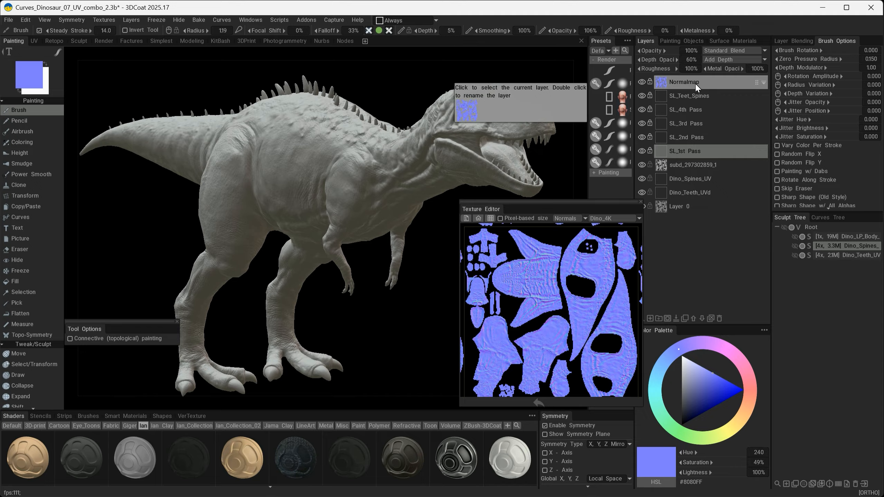
pyautogui.click(609, 218)
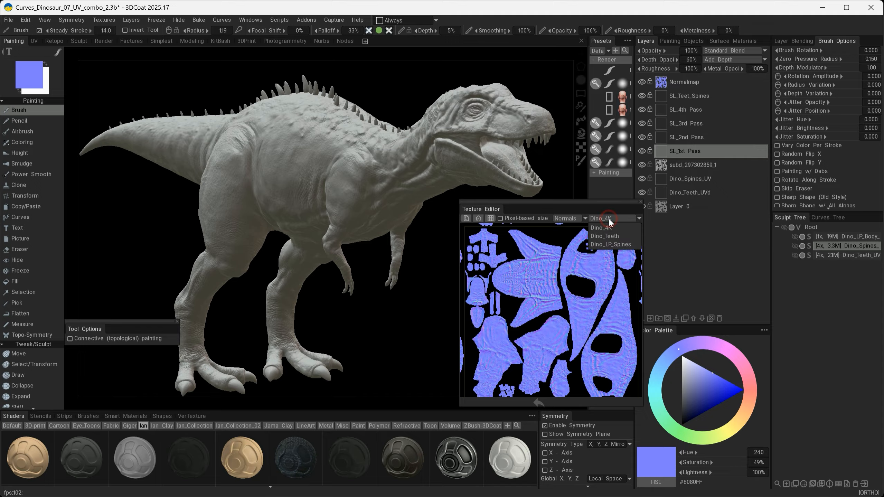
pyautogui.click(600, 237)
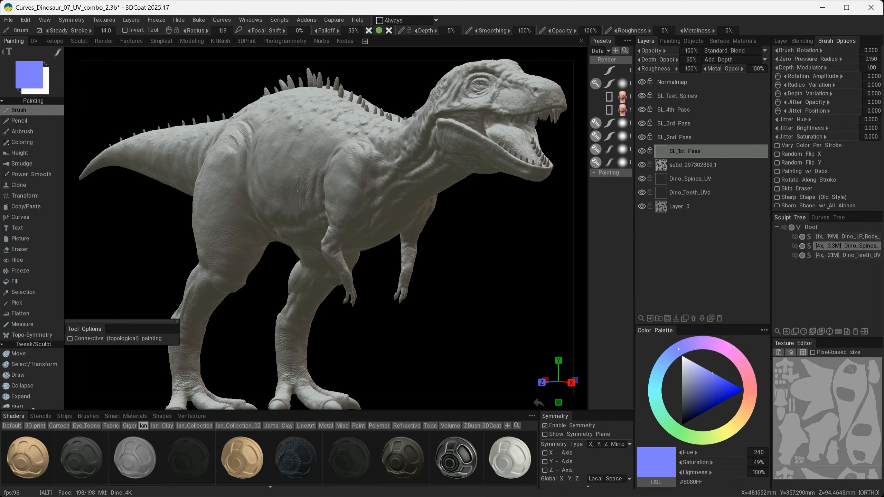
# Orbit around the dinosaur to review the baked body and spine detail from the side
pyautogui.keyDown('alt'); pyautogui.moveTo(265, 168); pyautogui.dragTo(460, 250); pyautogui.keyUp('alt')
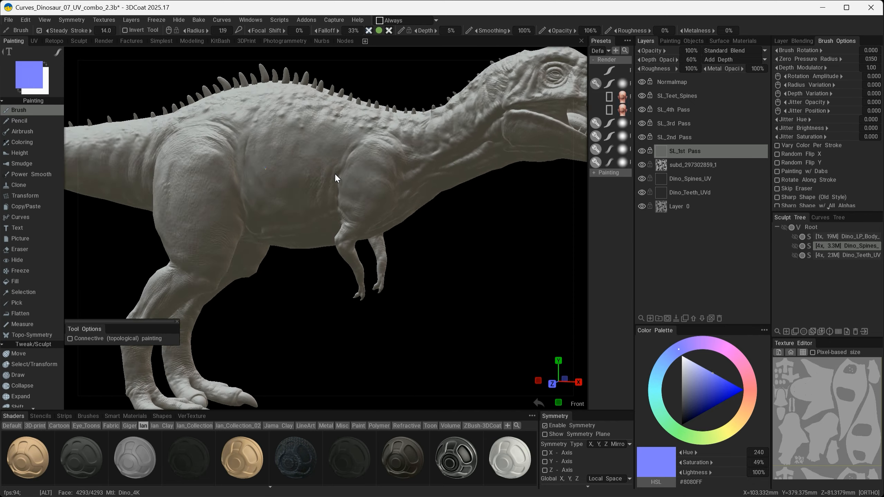
pyautogui.keyDown('alt'); pyautogui.moveTo(335, 173); pyautogui.dragTo(274, 171); pyautogui.keyUp('alt')
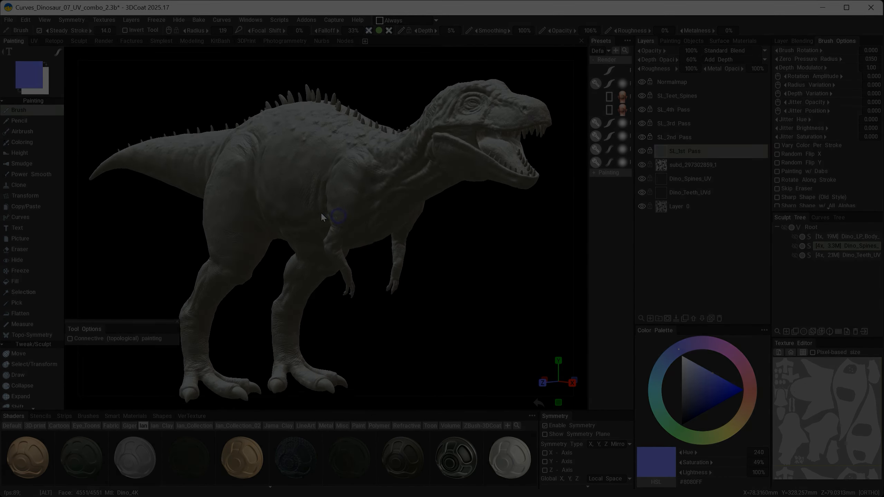